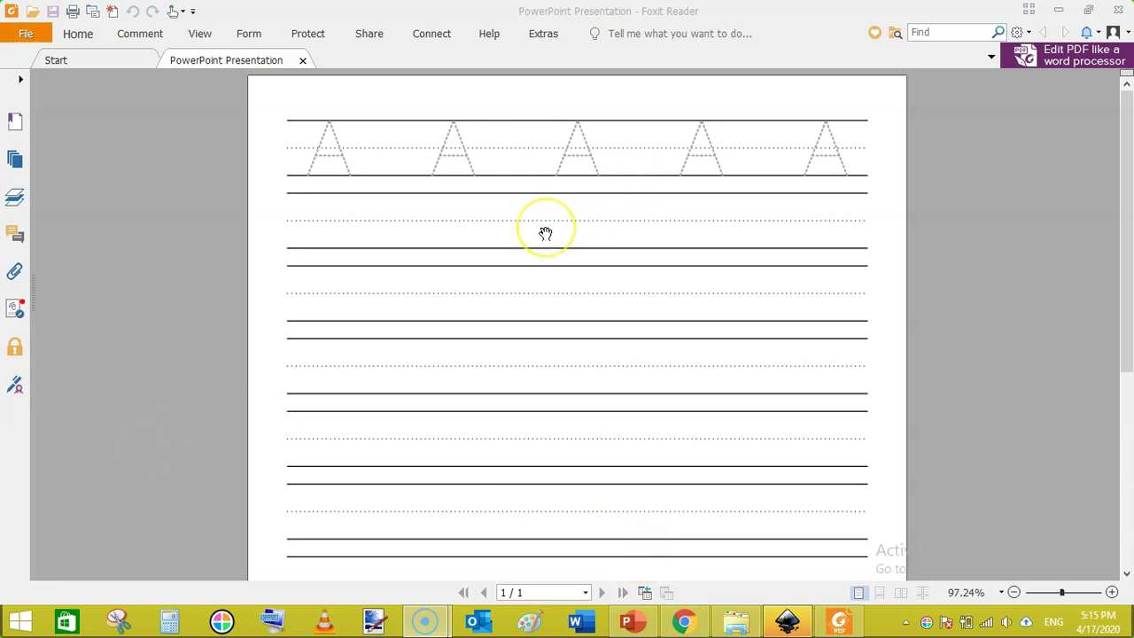
# Bring the YouTube channel's videos page forward and scroll through its uploads list
pyautogui.click(684, 620)
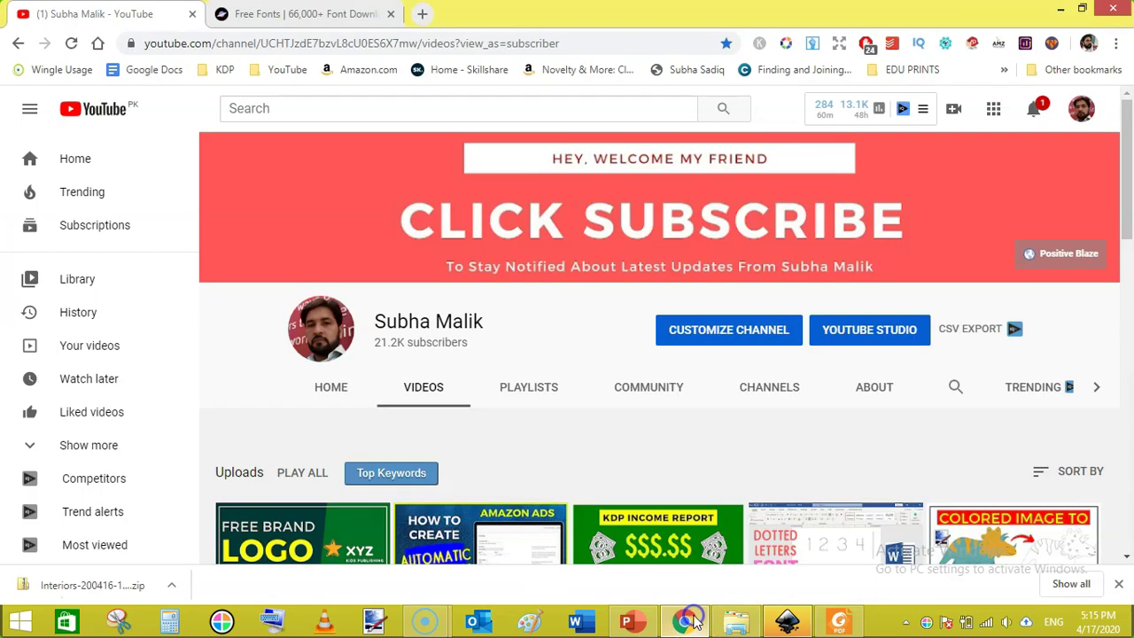
pyautogui.moveTo(1127, 142); pyautogui.dragTo(1122, 108)
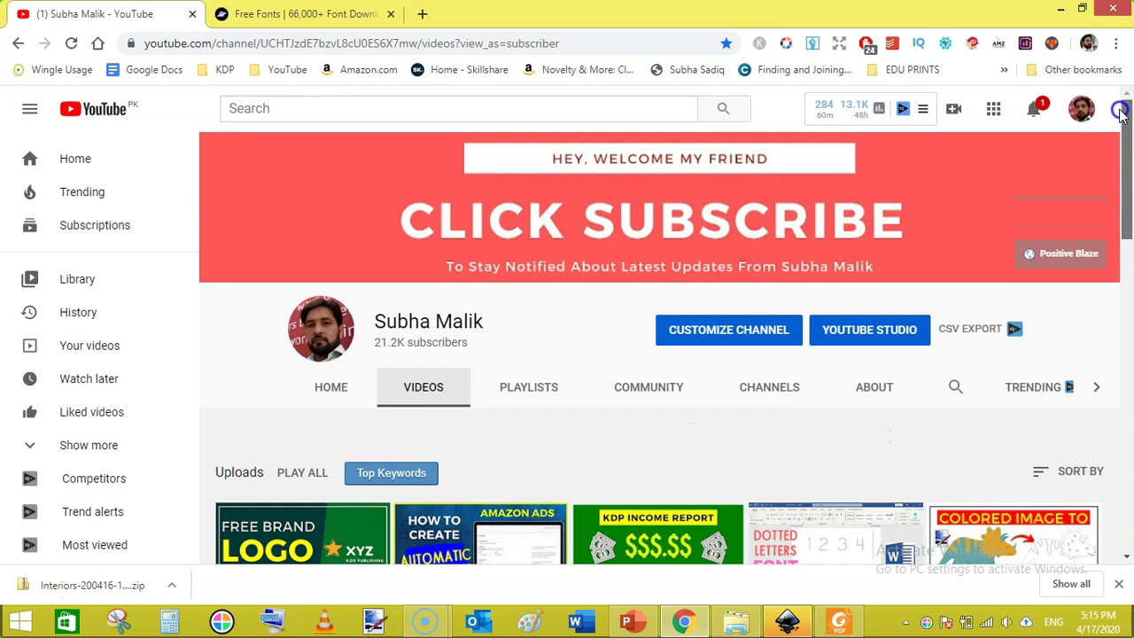
# In 'TRACING PAPER - Copy.pptx', confirm the custom slide size is 8.5 x 11 in portrait
pyautogui.click(649, 618)
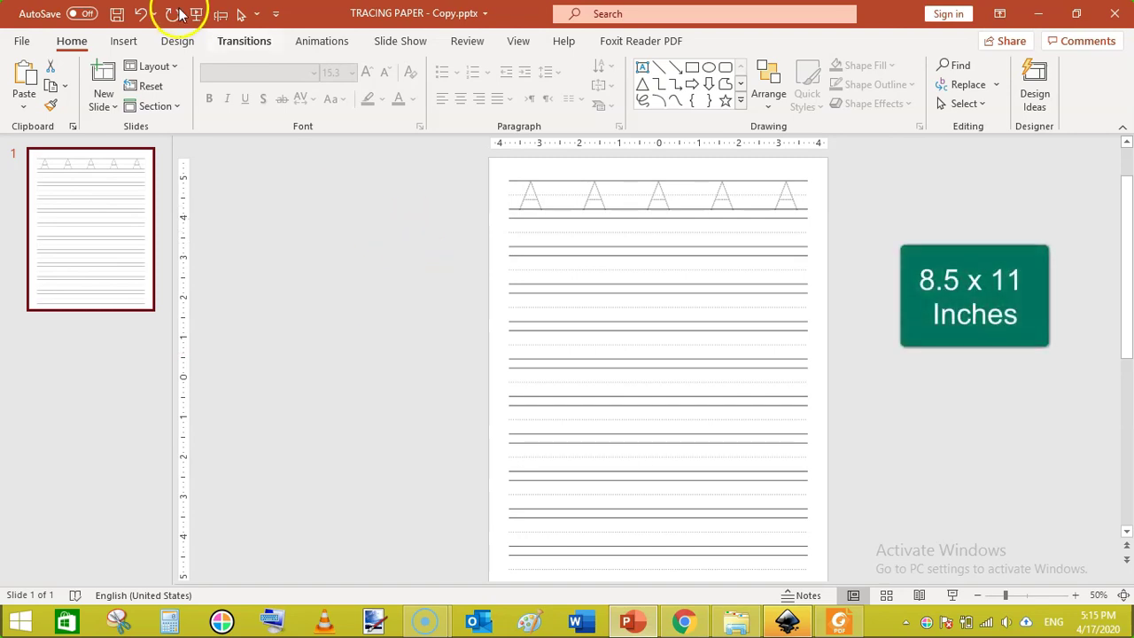
pyautogui.click(177, 41)
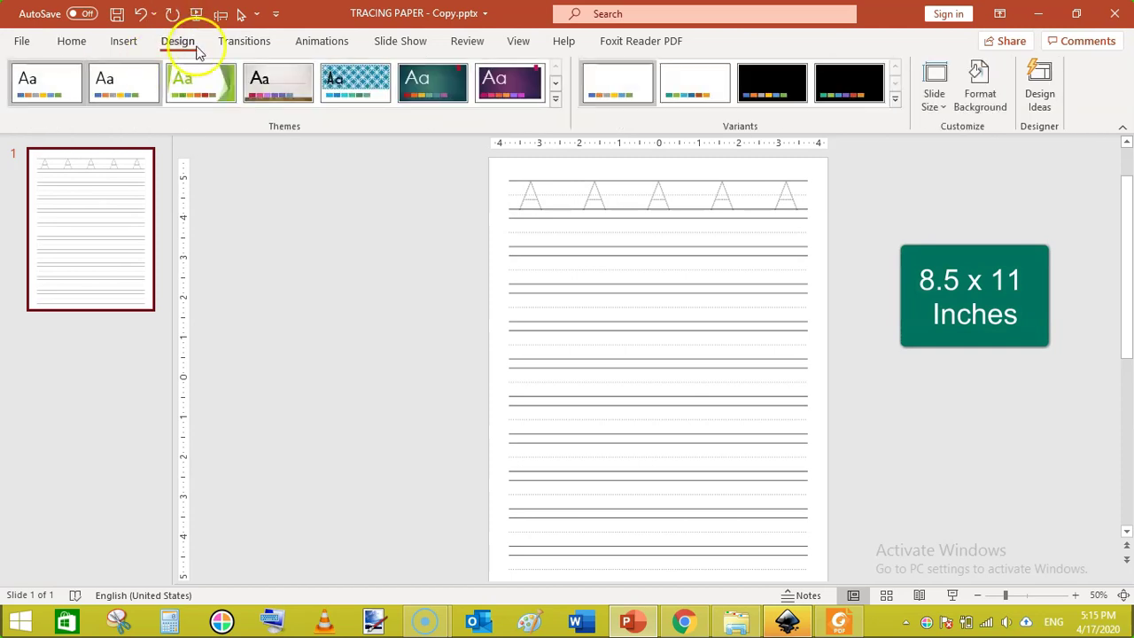
pyautogui.click(935, 106)
pyautogui.click(974, 211)
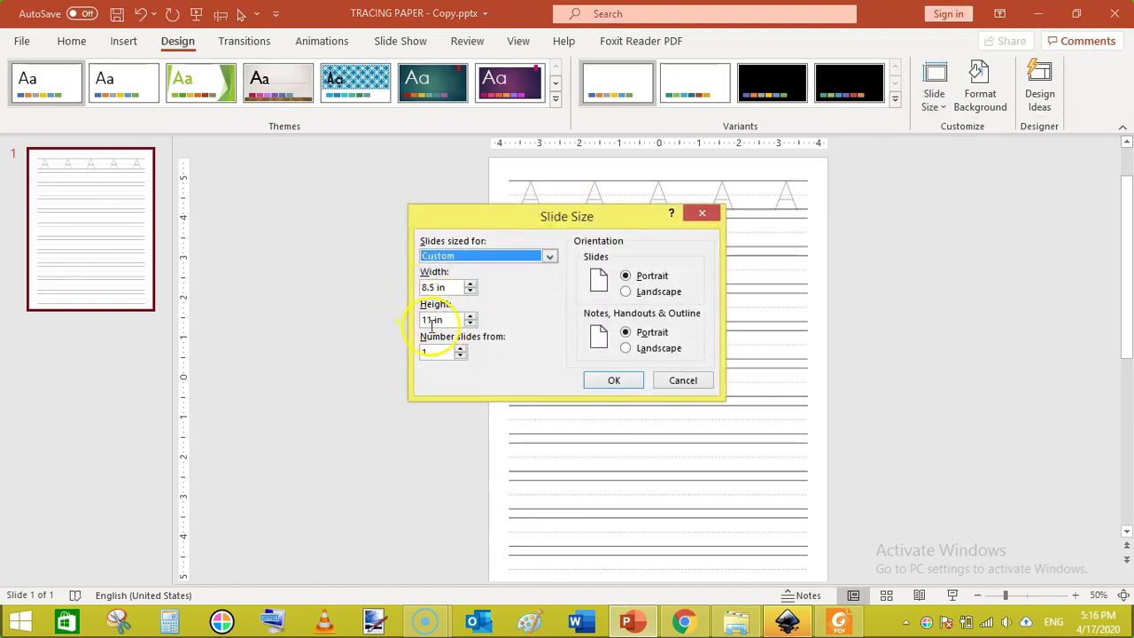
pyautogui.click(626, 380)
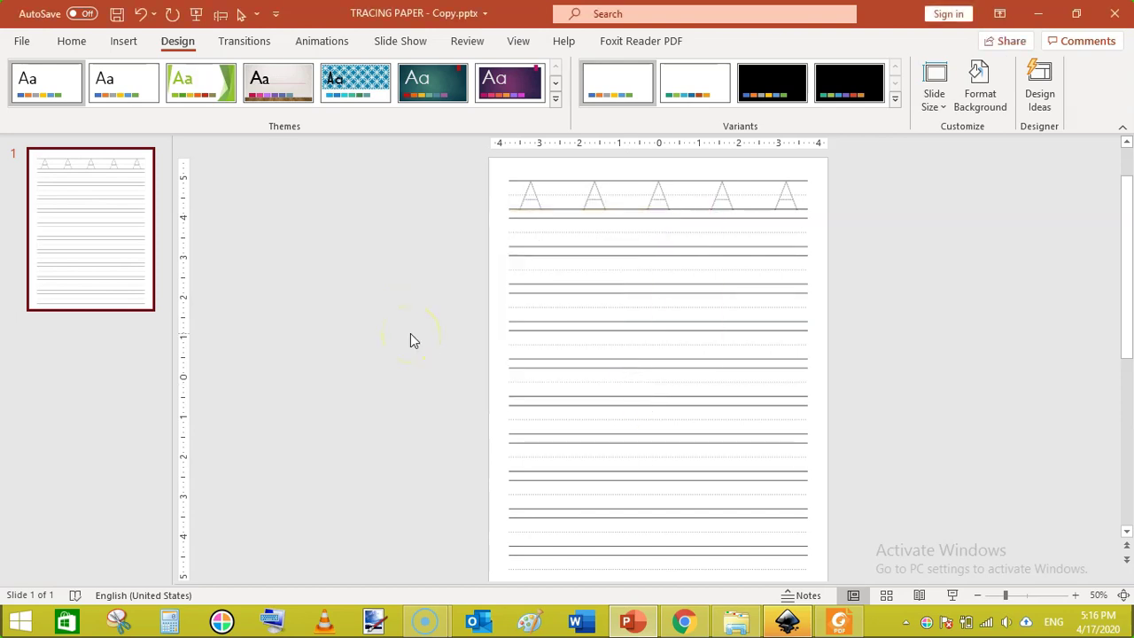
# Add a new slide using the Blank layout
pyautogui.click(71, 35)
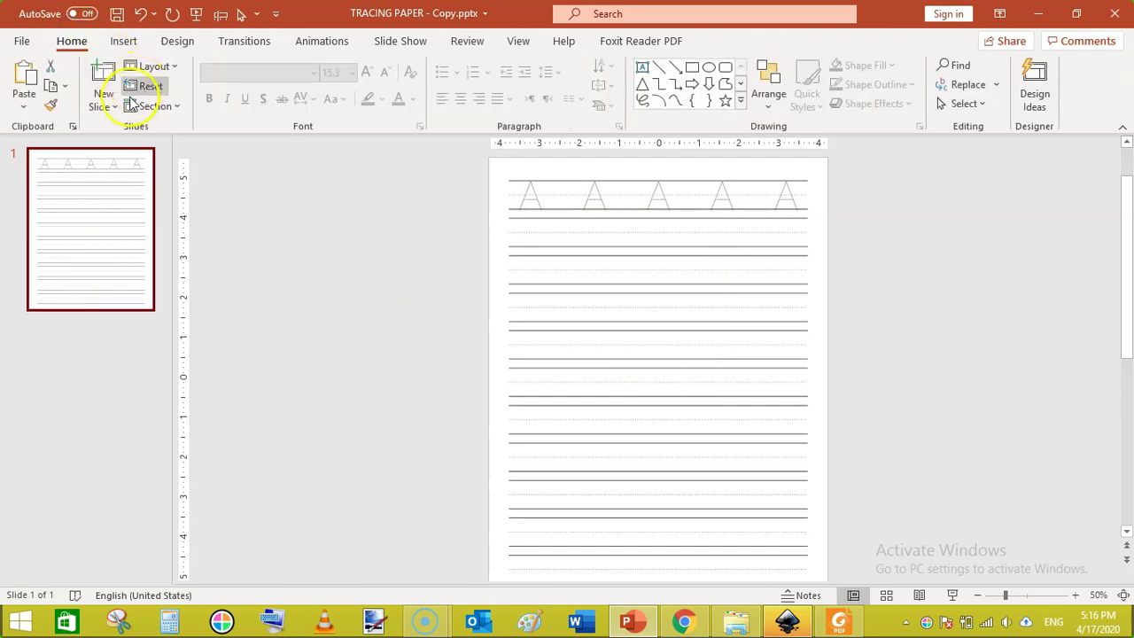
pyautogui.click(100, 106)
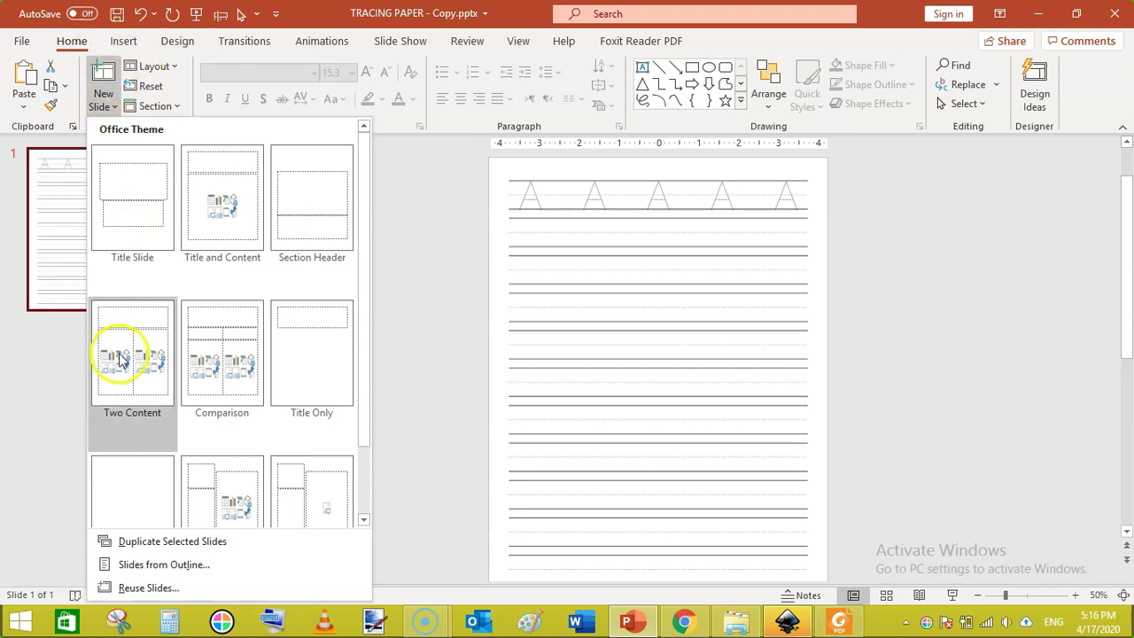
pyautogui.click(123, 477)
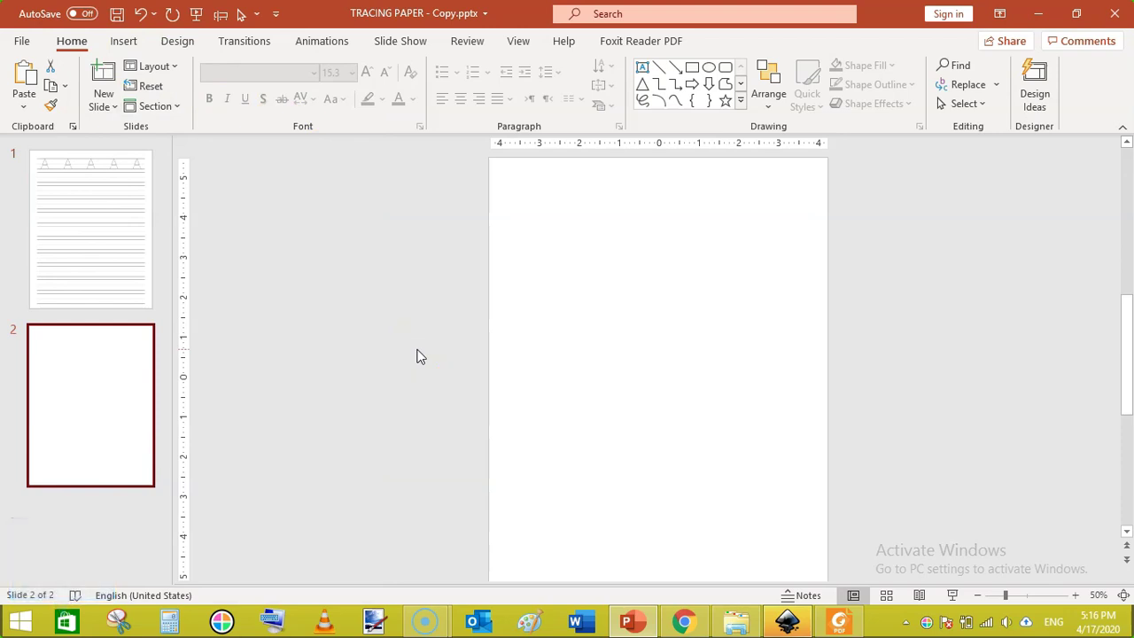
# Review slide 1's tracing lines, then preview a 1-column, 2-row table on blank slide 2
pyautogui.click(124, 210)
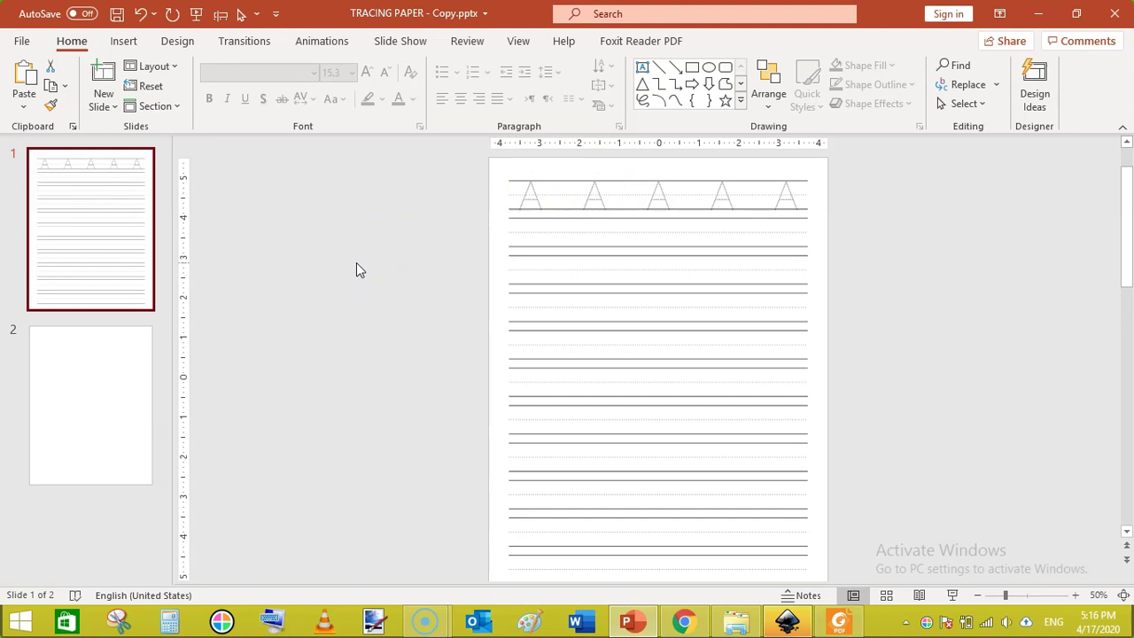
pyautogui.click(99, 394)
pyautogui.click(123, 42)
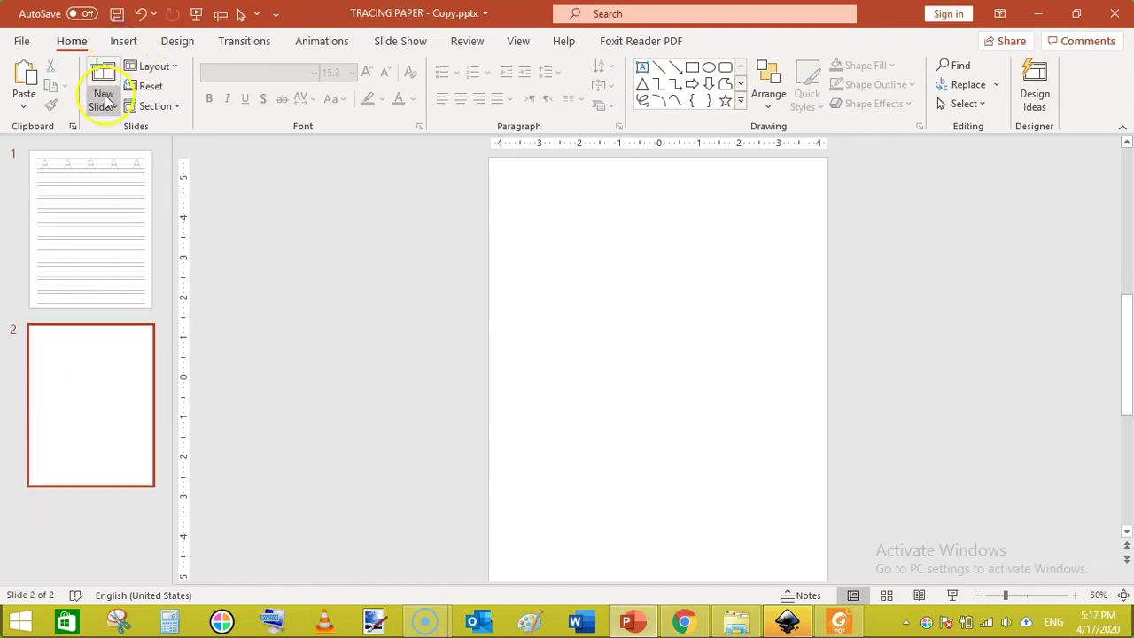
pyautogui.click(125, 42)
pyautogui.click(72, 98)
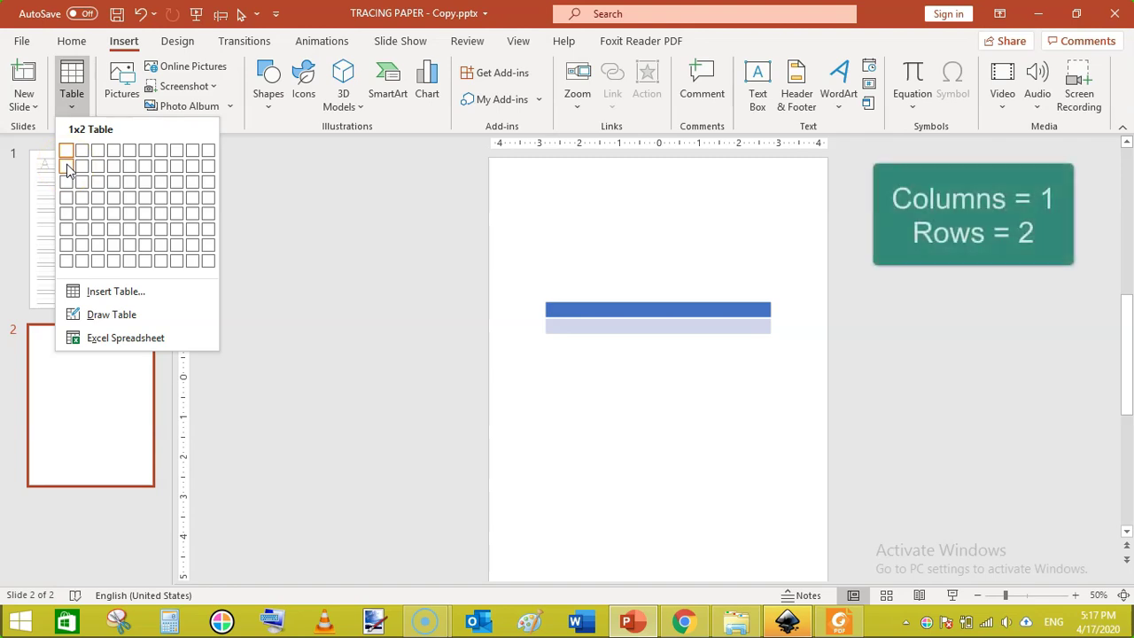
# Insert a table with 1 column and 2 rows on slide 2
pyautogui.click(111, 298)
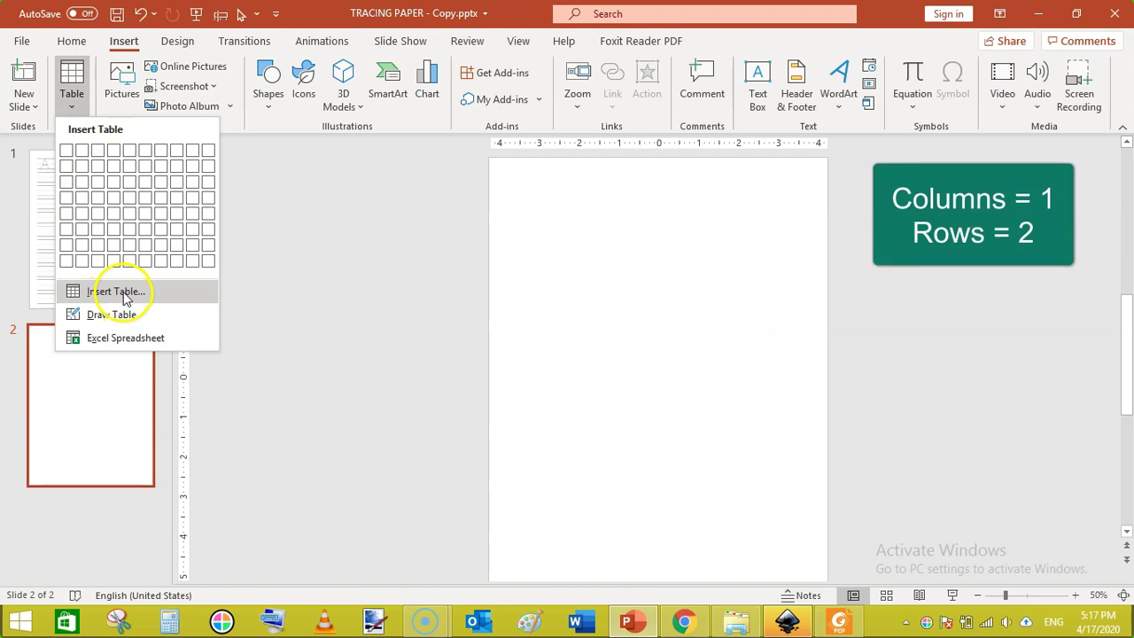
pyautogui.click(113, 294)
pyautogui.press('BackSpace')
pyautogui.write('1')
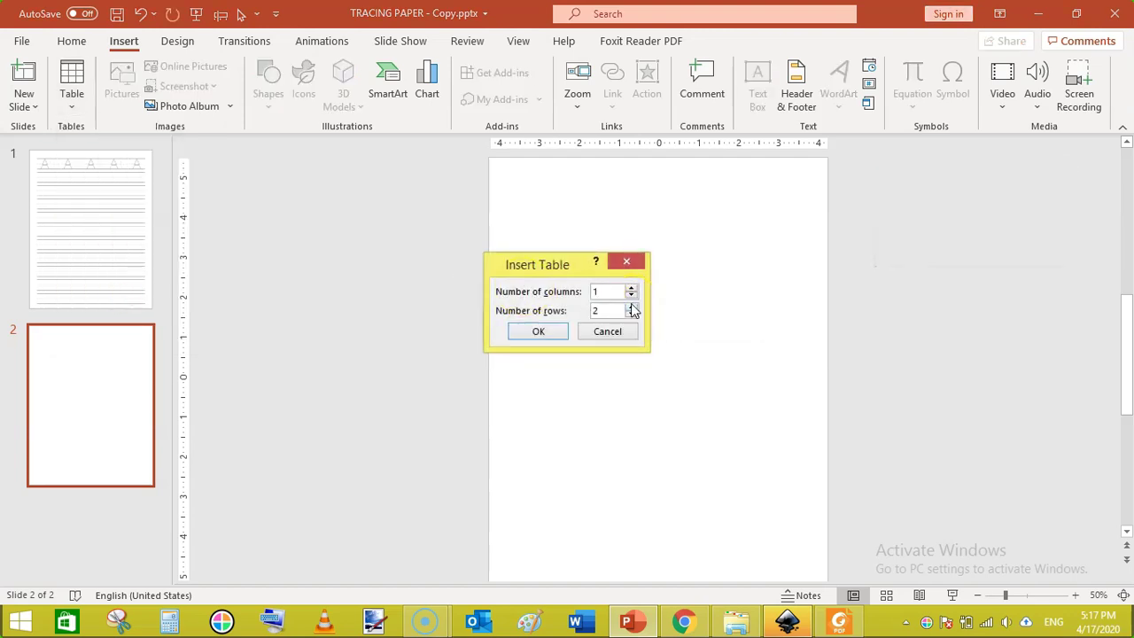
pyautogui.click(544, 330)
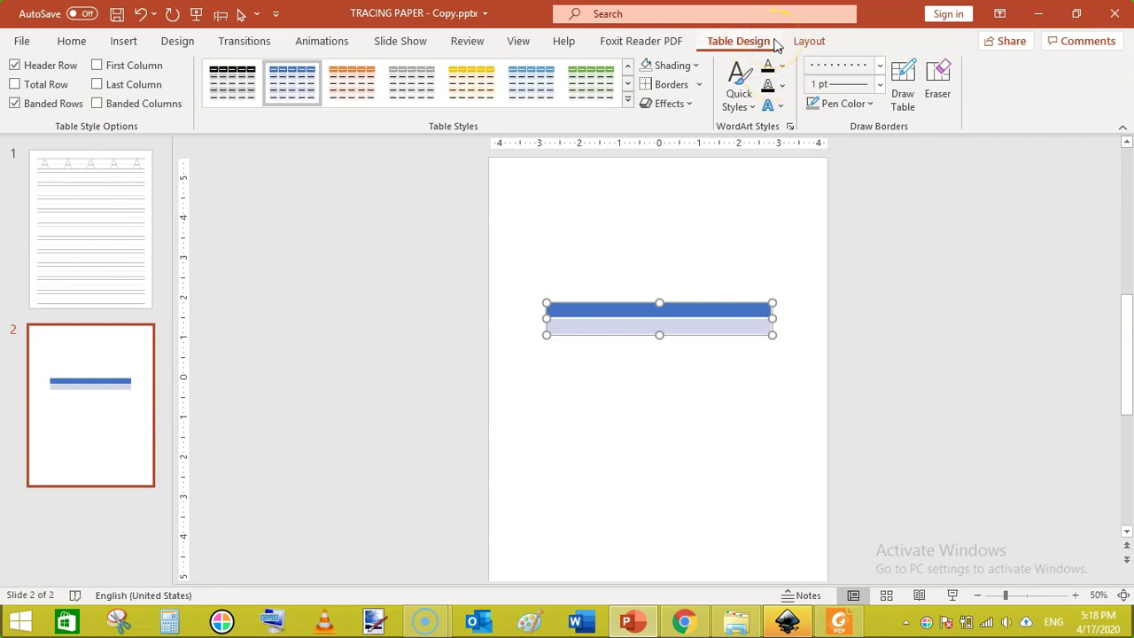
# Set the table width to 7.5" and move it, centred, to the top of the slide
pyautogui.click(813, 41)
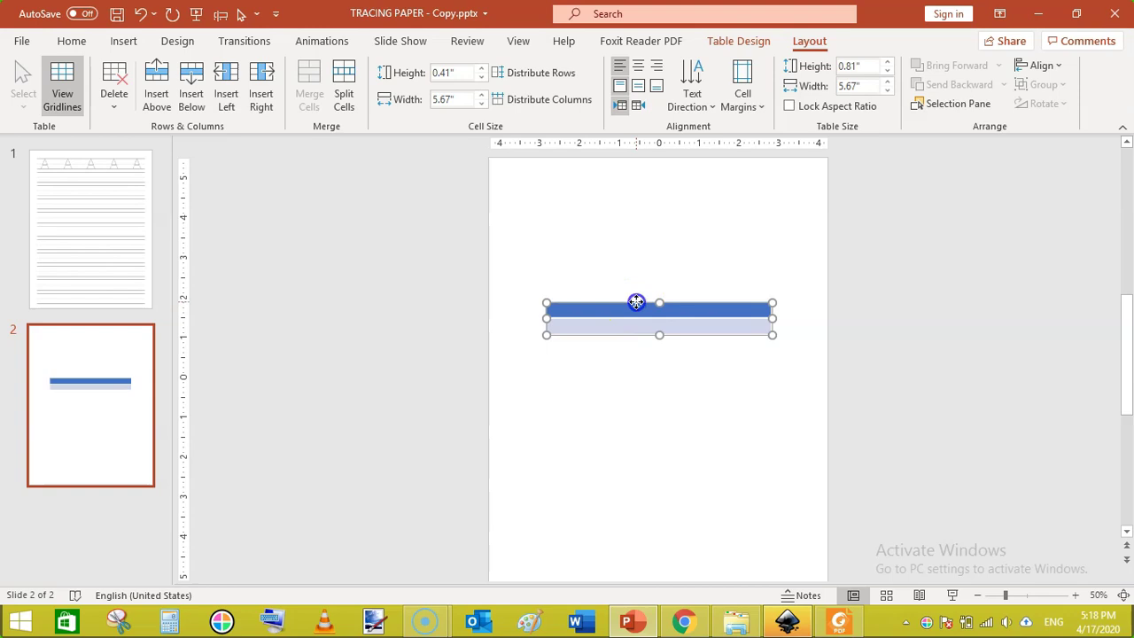
pyautogui.click(886, 82)
pyautogui.moveTo(886, 82); pyautogui.dragTo(888, 82)
pyautogui.click(887, 90)
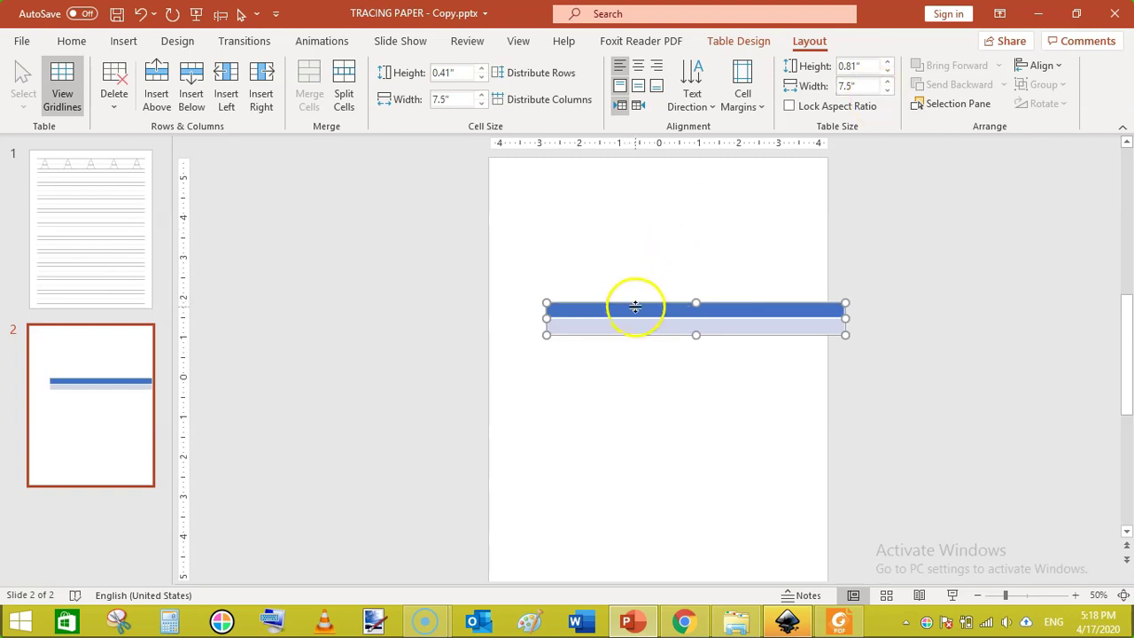
pyautogui.moveTo(631, 304); pyautogui.dragTo(600, 180)
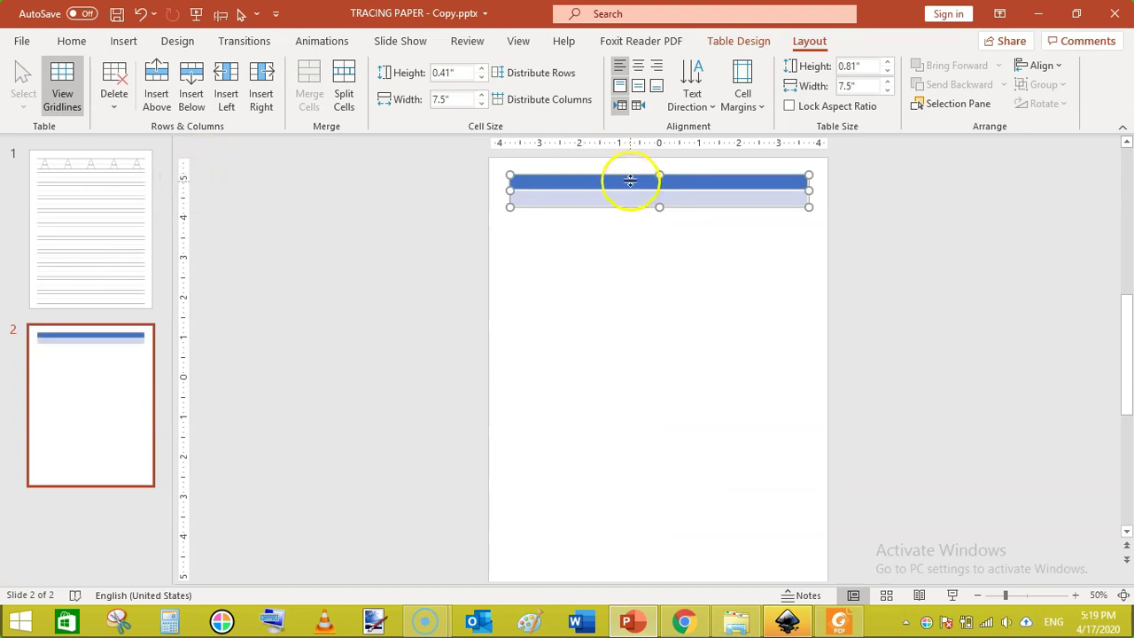
pyautogui.moveTo(629, 176); pyautogui.dragTo(630, 177)
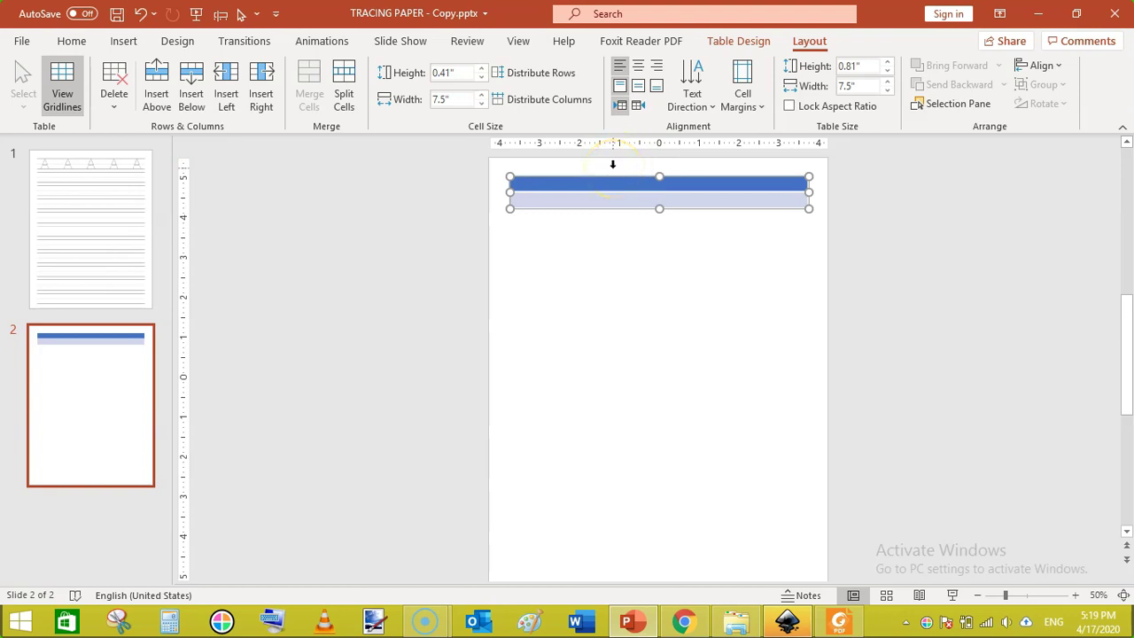
# Set the table's row height to 0.36", making the whole table 0.71" tall
pyautogui.click(668, 186)
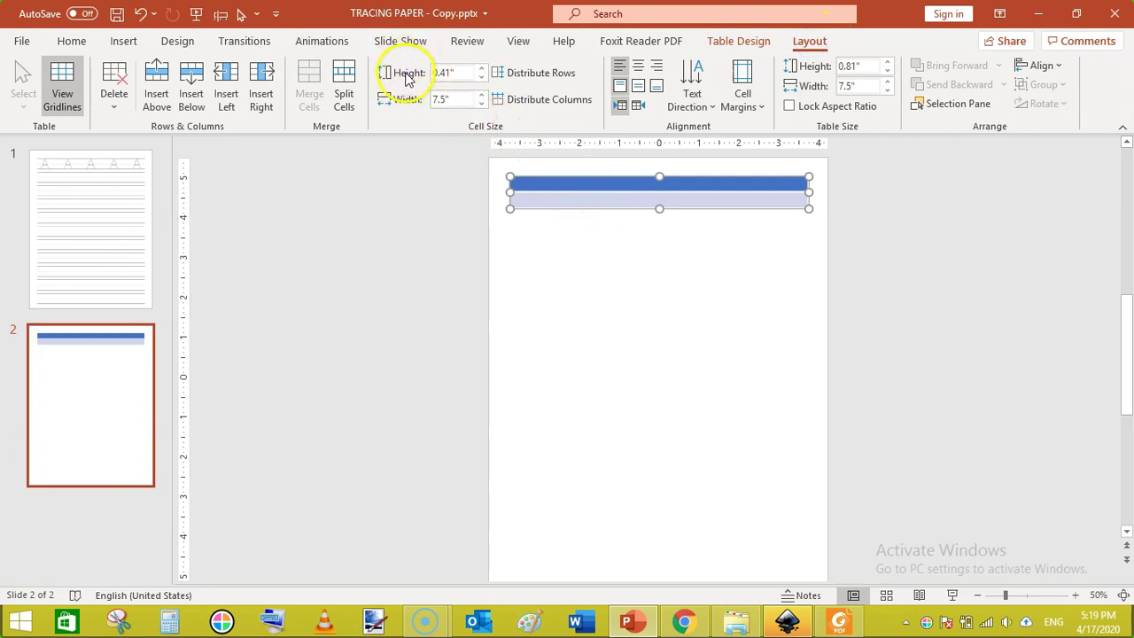
pyautogui.click(481, 80)
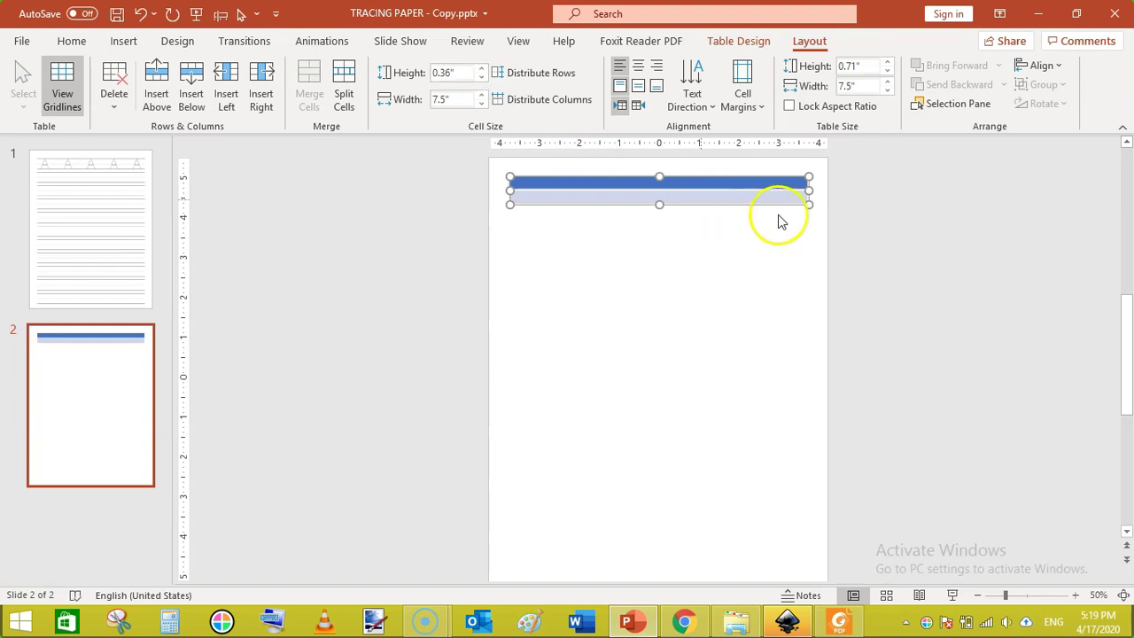
pyautogui.click(900, 277)
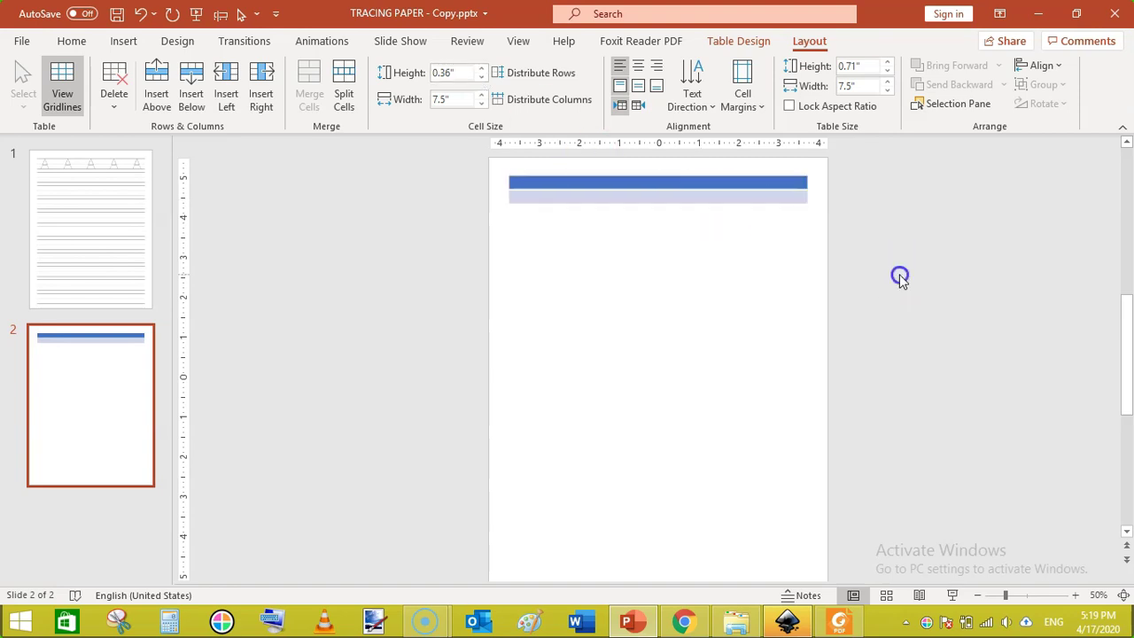
pyautogui.click(752, 200)
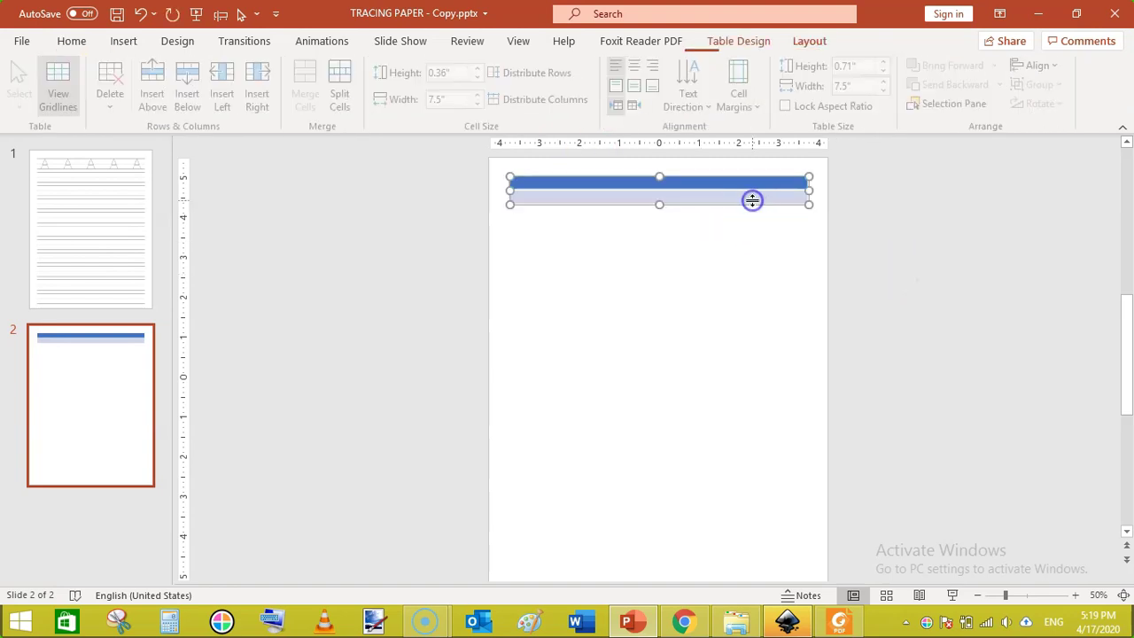
# Change the table's shading to a dark grey theme colour
pyautogui.click(739, 42)
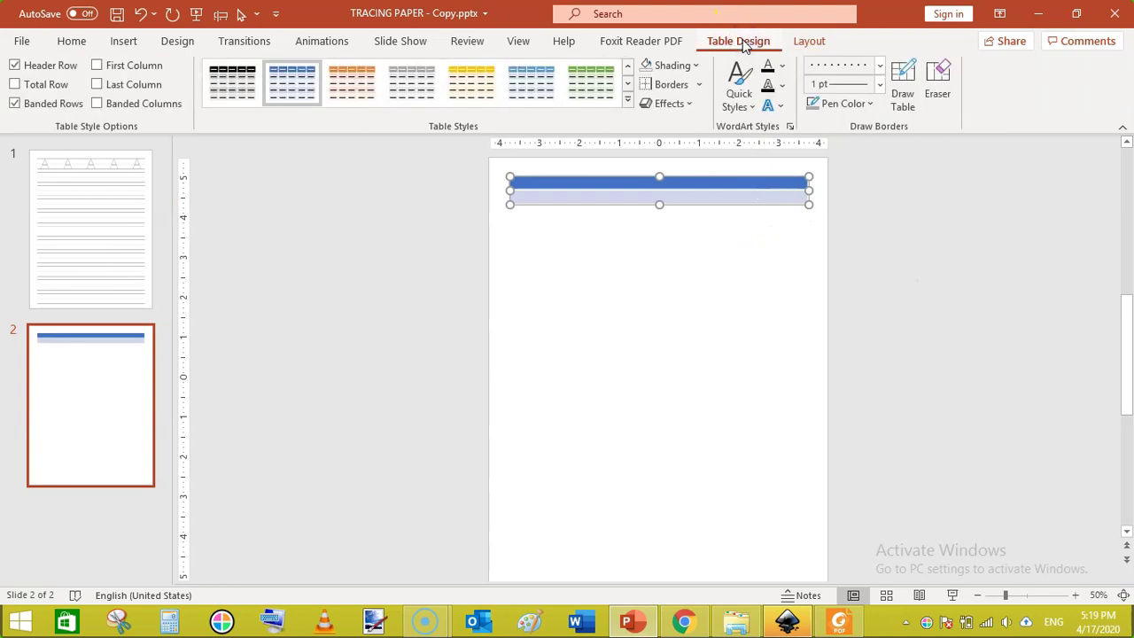
pyautogui.click(699, 66)
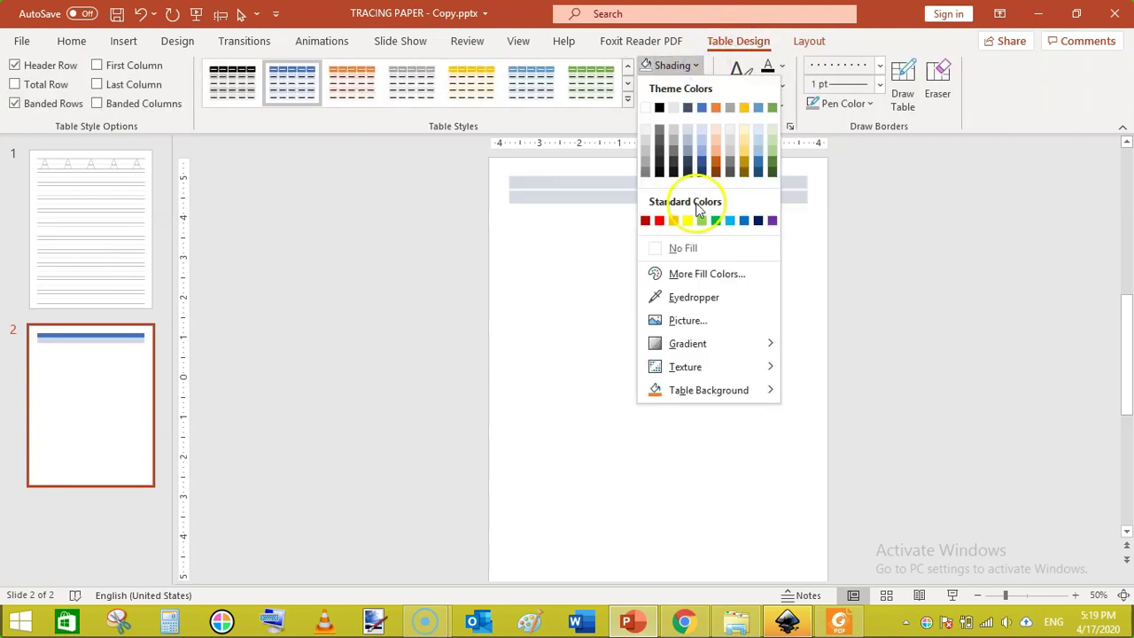
pyautogui.click(695, 251)
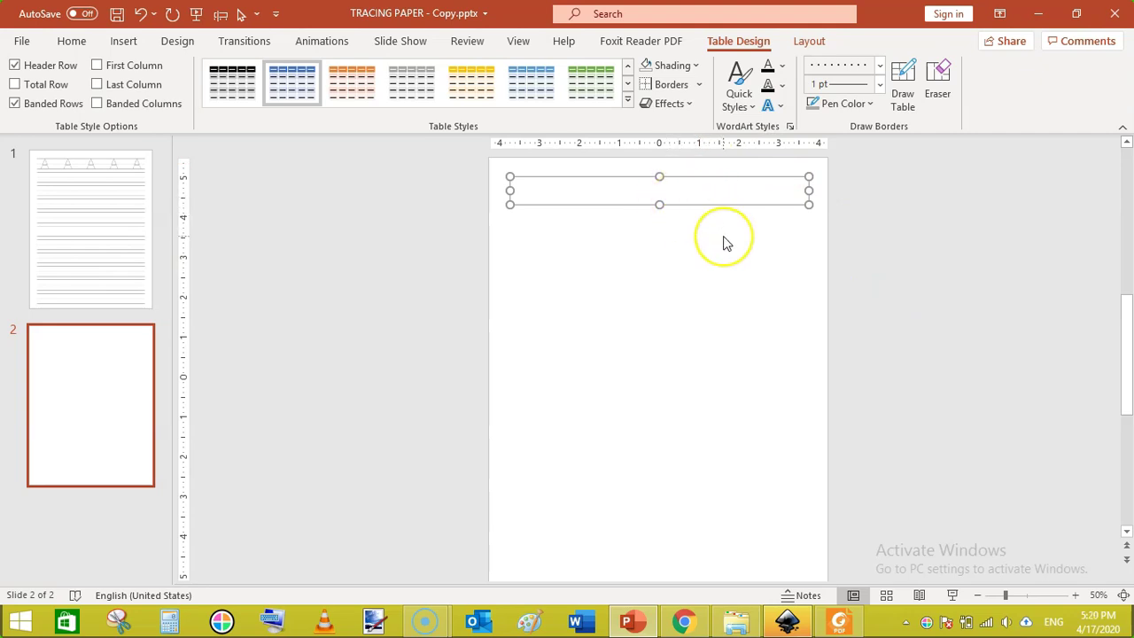
pyautogui.click(750, 249)
pyautogui.click(697, 66)
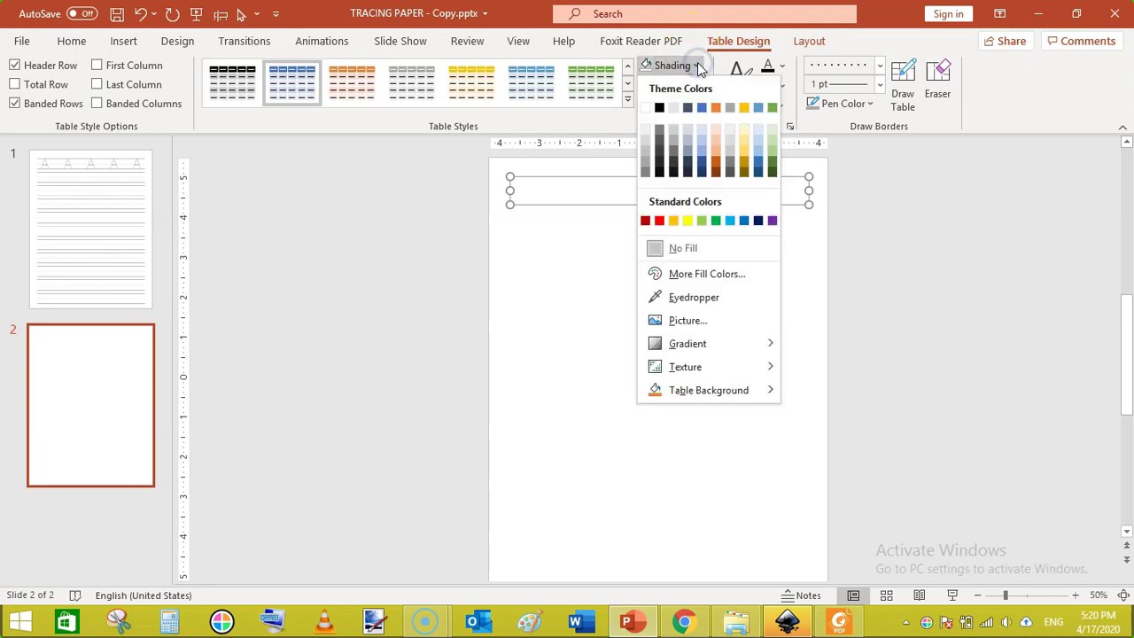
pyautogui.click(656, 133)
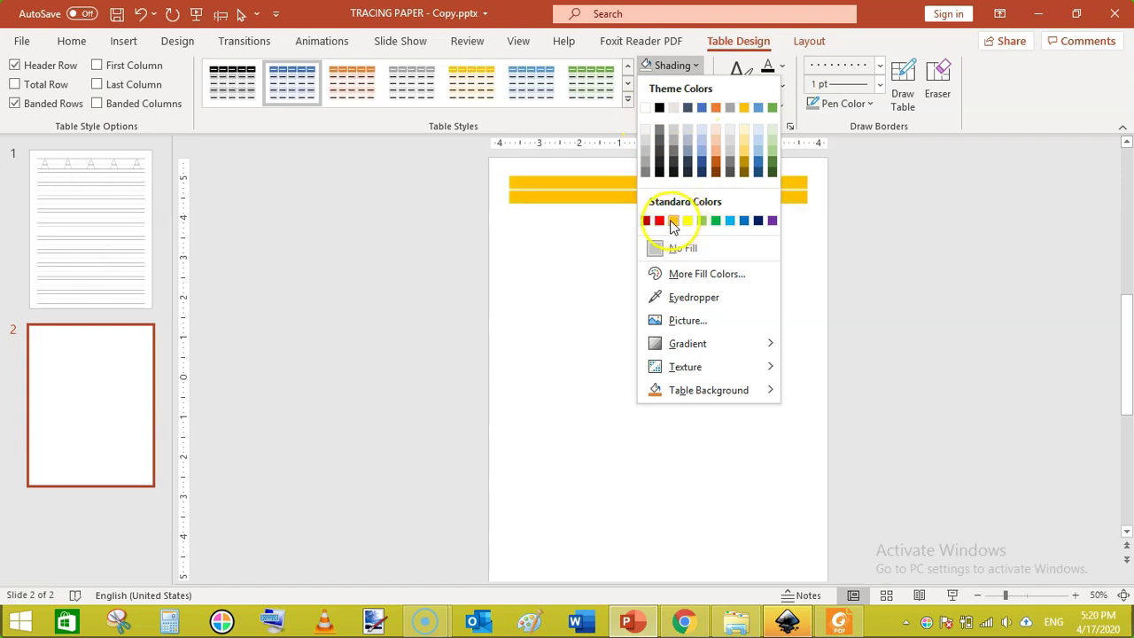
pyautogui.click(662, 134)
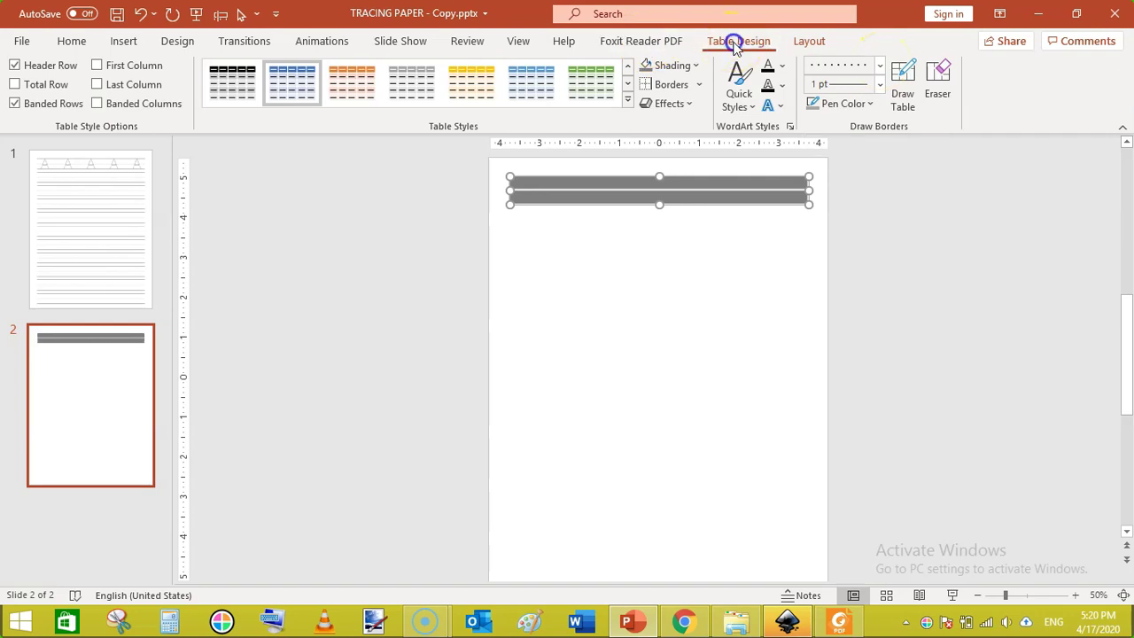
# Set the border pen to a solid 1 pt line in a dark theme colour
pyautogui.click(882, 66)
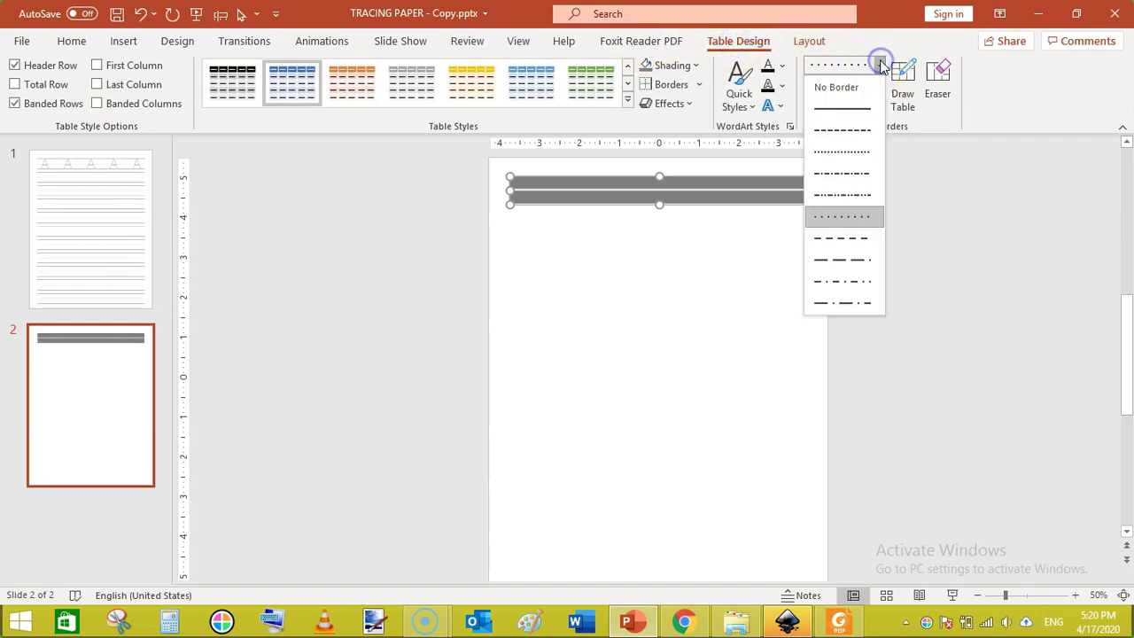
pyautogui.click(855, 111)
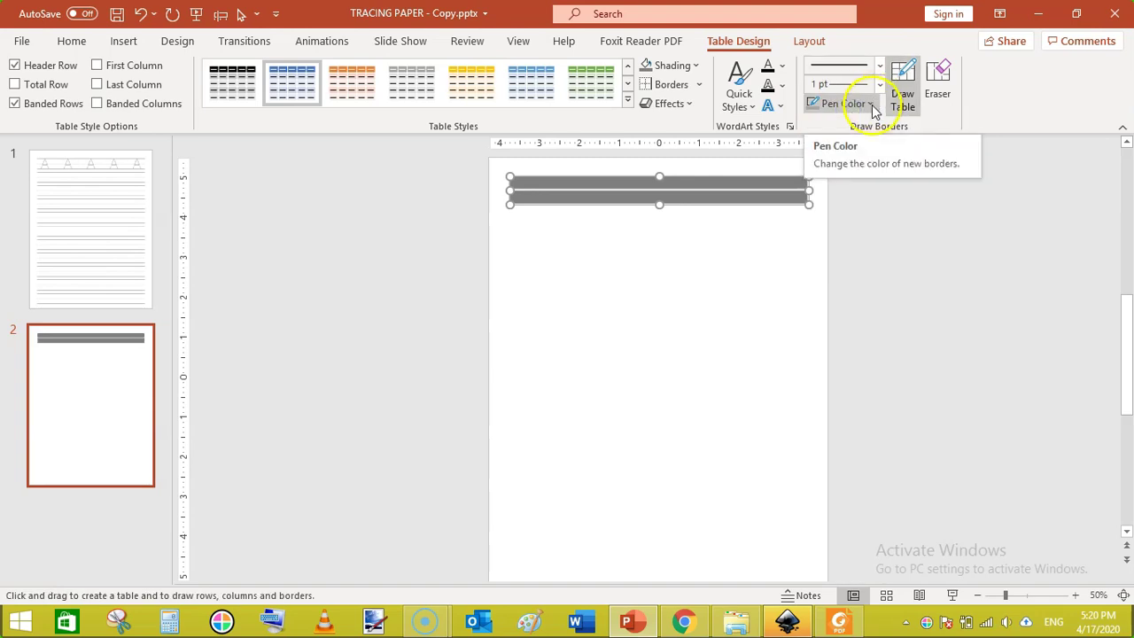
pyautogui.click(872, 105)
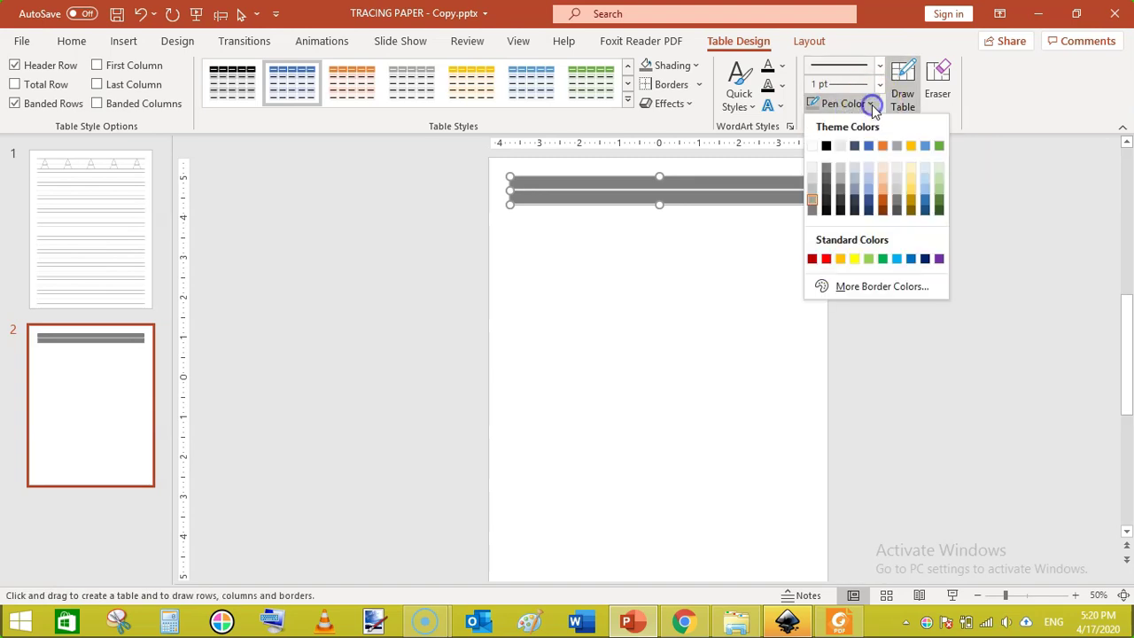
pyautogui.click(825, 202)
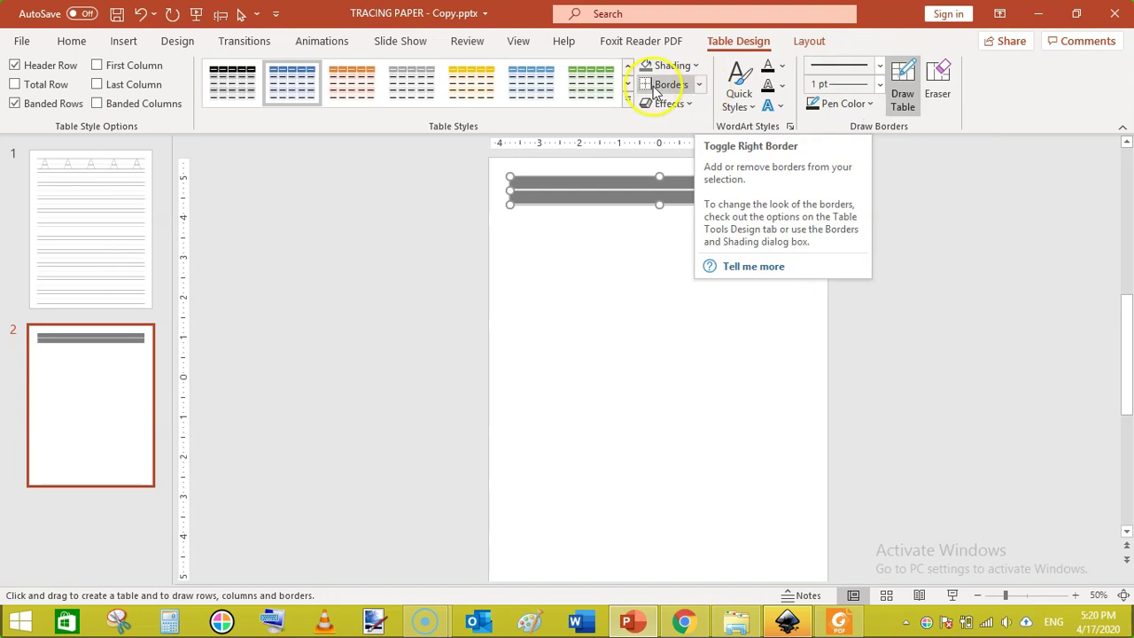
# Apply All Borders to the table's cells
pyautogui.click(700, 85)
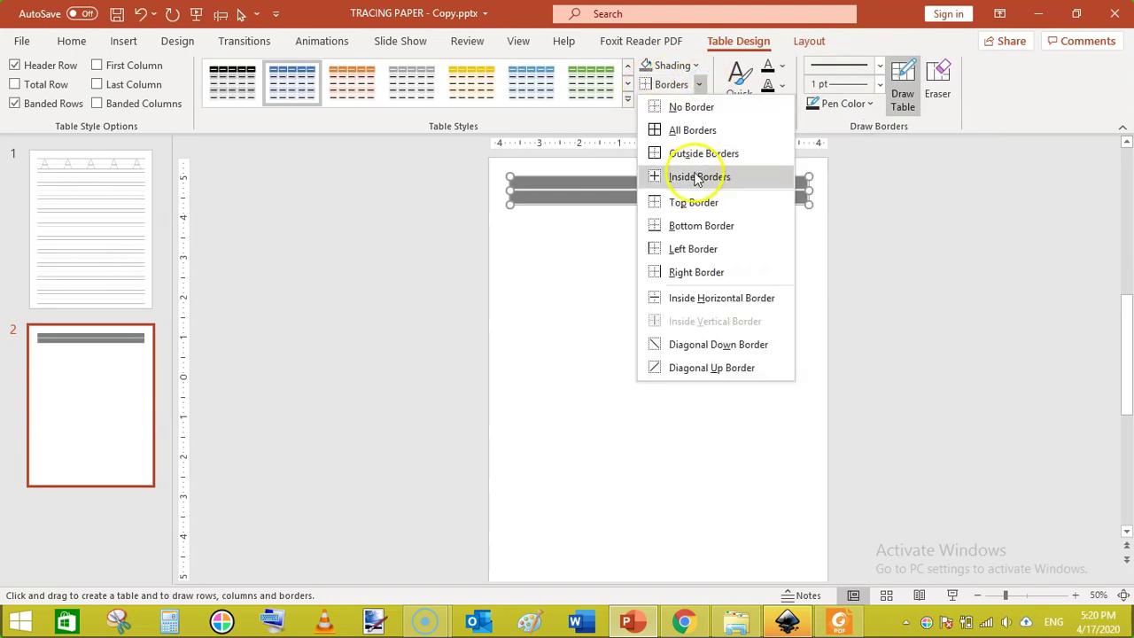
pyautogui.click(695, 133)
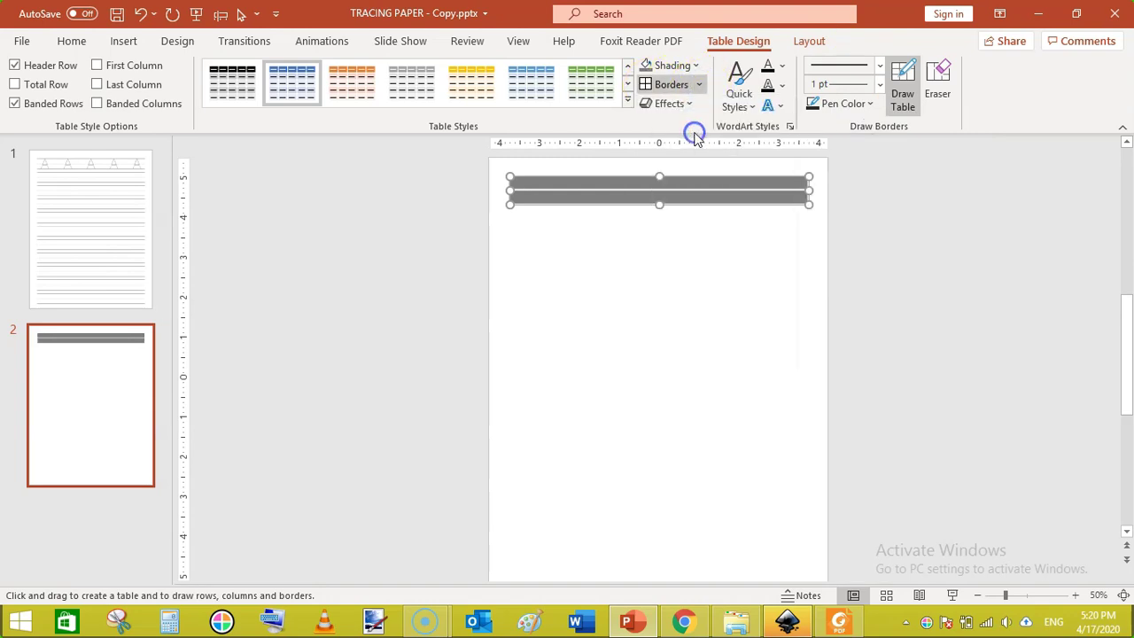
pyautogui.click(910, 275)
pyautogui.click(782, 179)
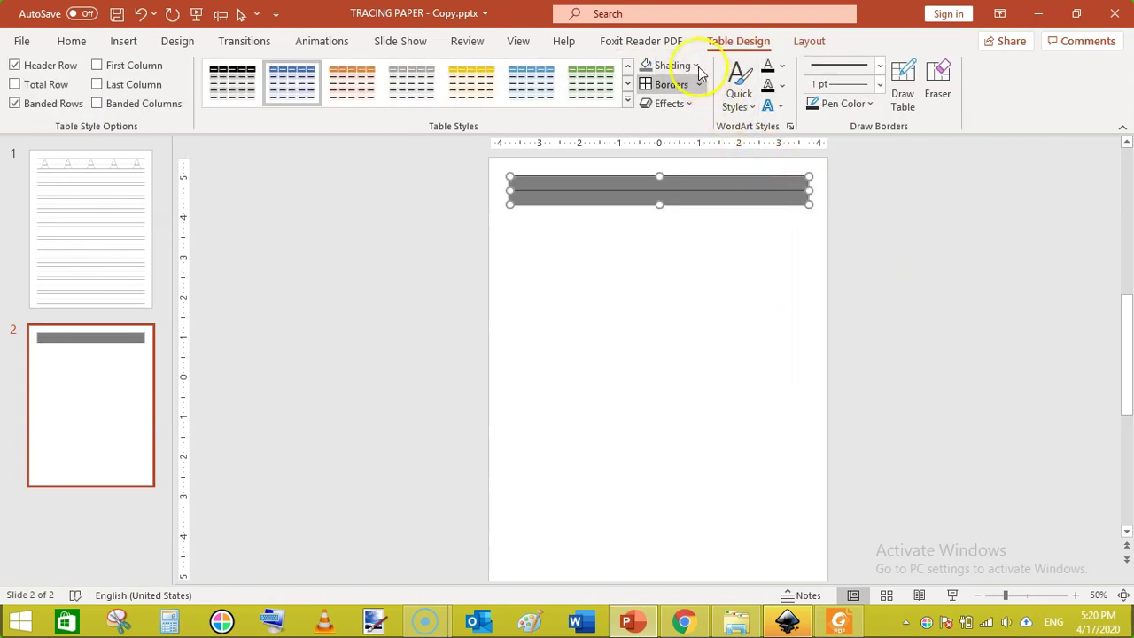
# Set the table's shading to No Fill, leaving only the dark borders
pyautogui.click(696, 66)
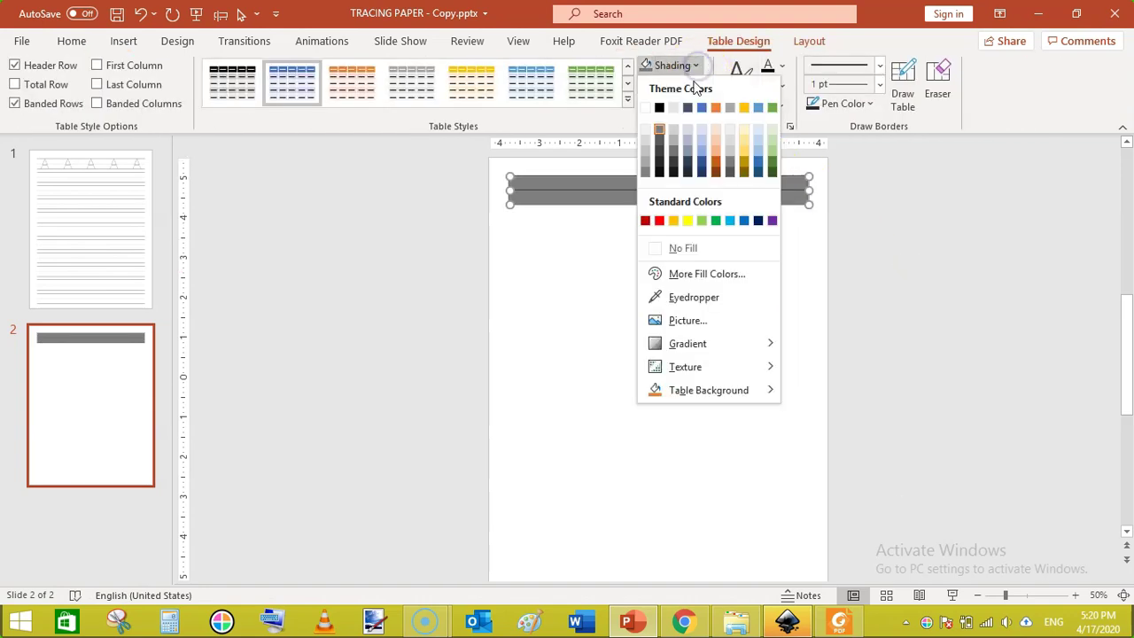
pyautogui.click(697, 248)
pyautogui.click(906, 257)
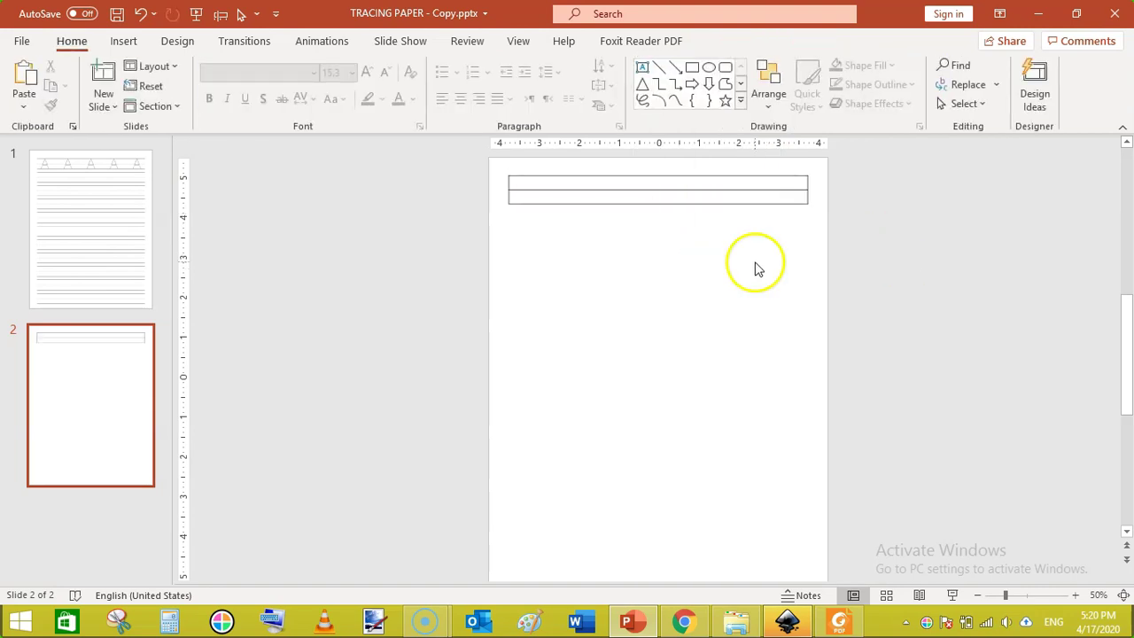
# Reselect the 7.5"-wide outlined table so its Table Design options appear
pyautogui.click(689, 254)
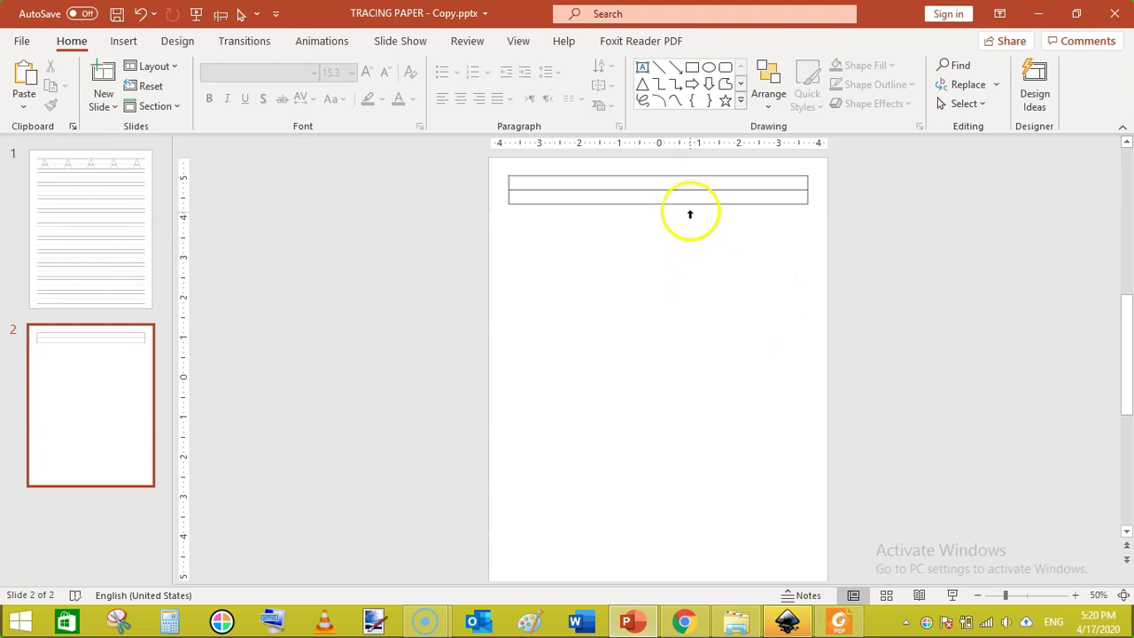
pyautogui.click(689, 204)
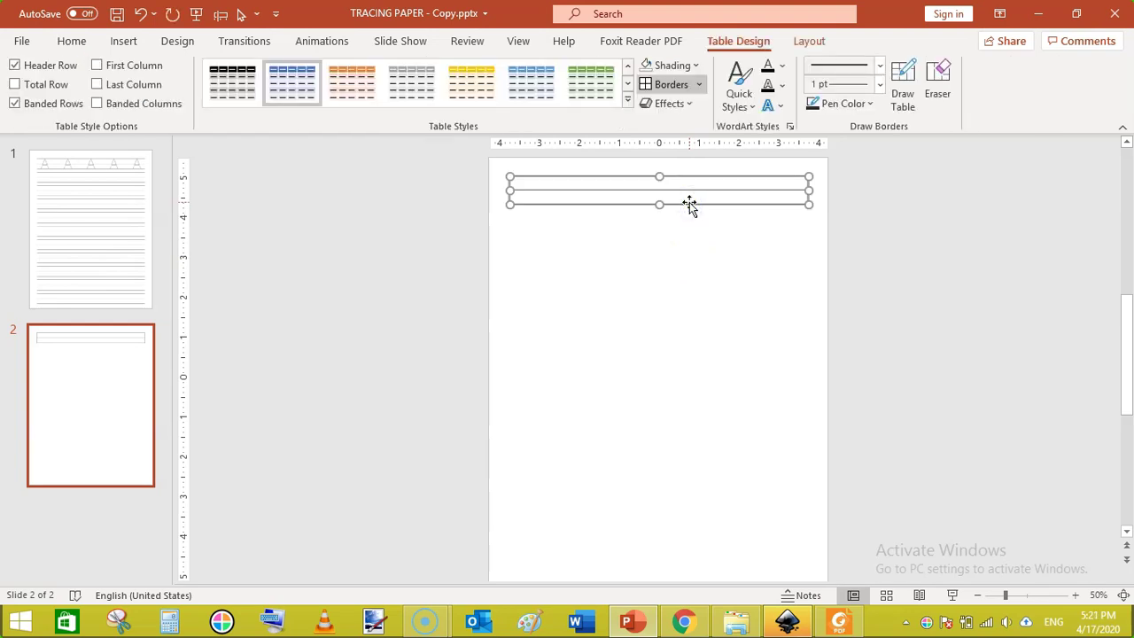
pyautogui.click(506, 177)
pyautogui.click(696, 216)
pyautogui.click(896, 337)
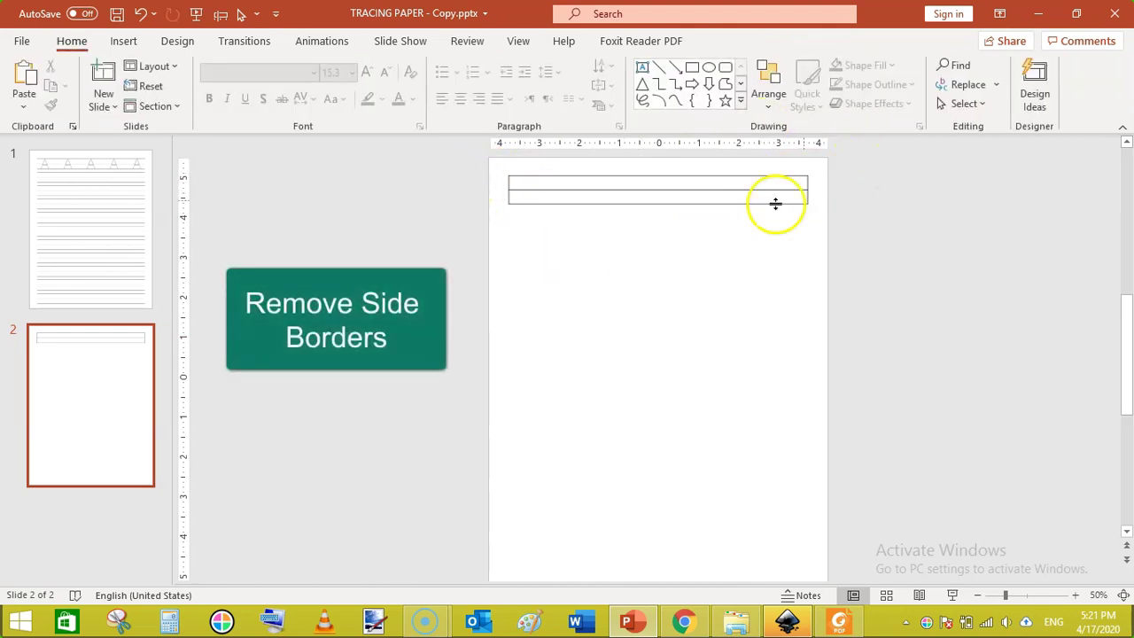
pyautogui.click(732, 202)
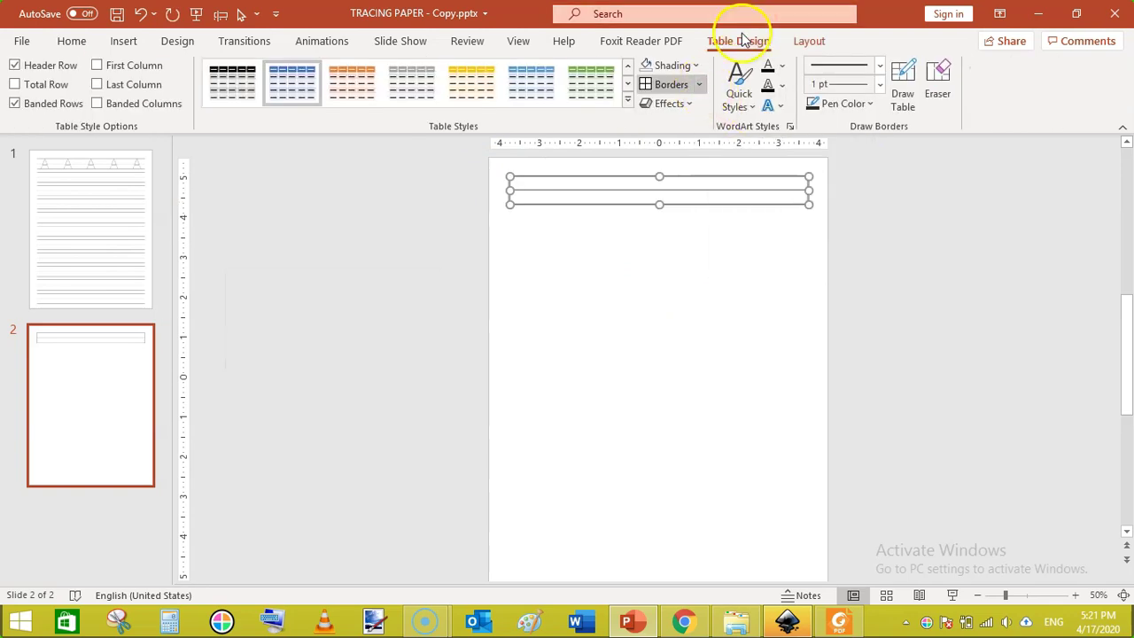
# Remove the table's left border and check the edge
pyautogui.click(699, 84)
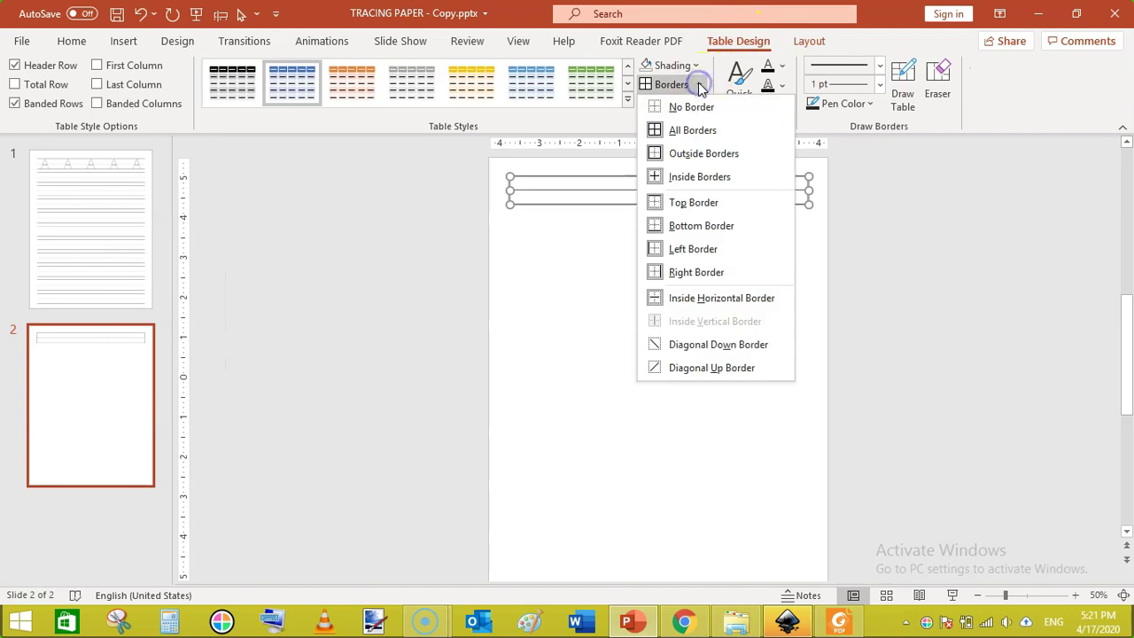
pyautogui.click(674, 249)
pyautogui.click(904, 274)
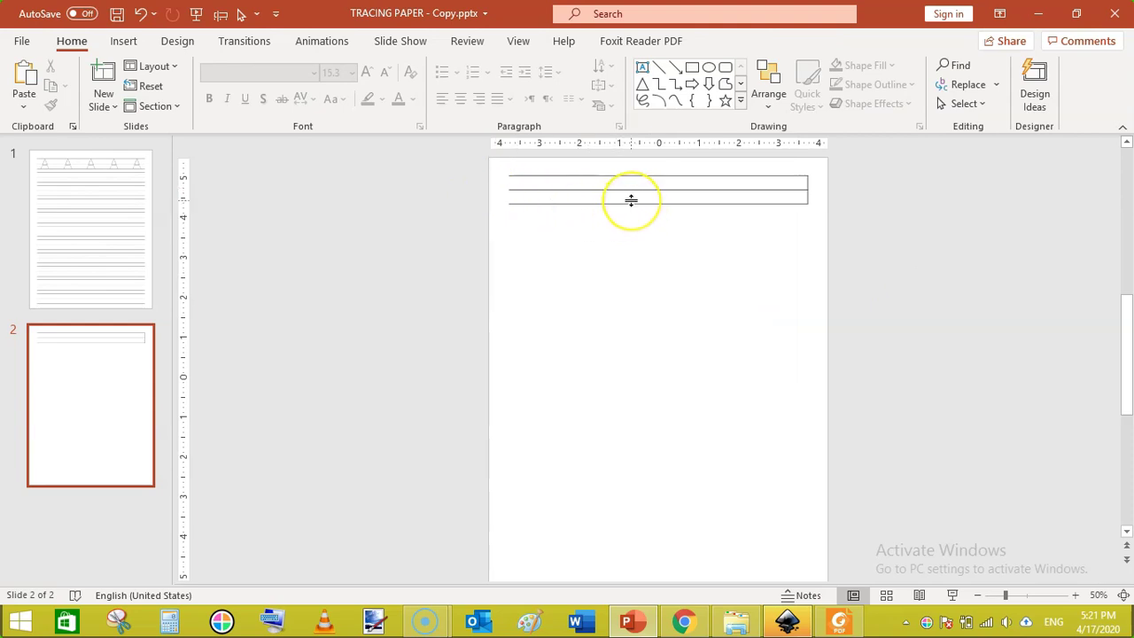
pyautogui.click(631, 201)
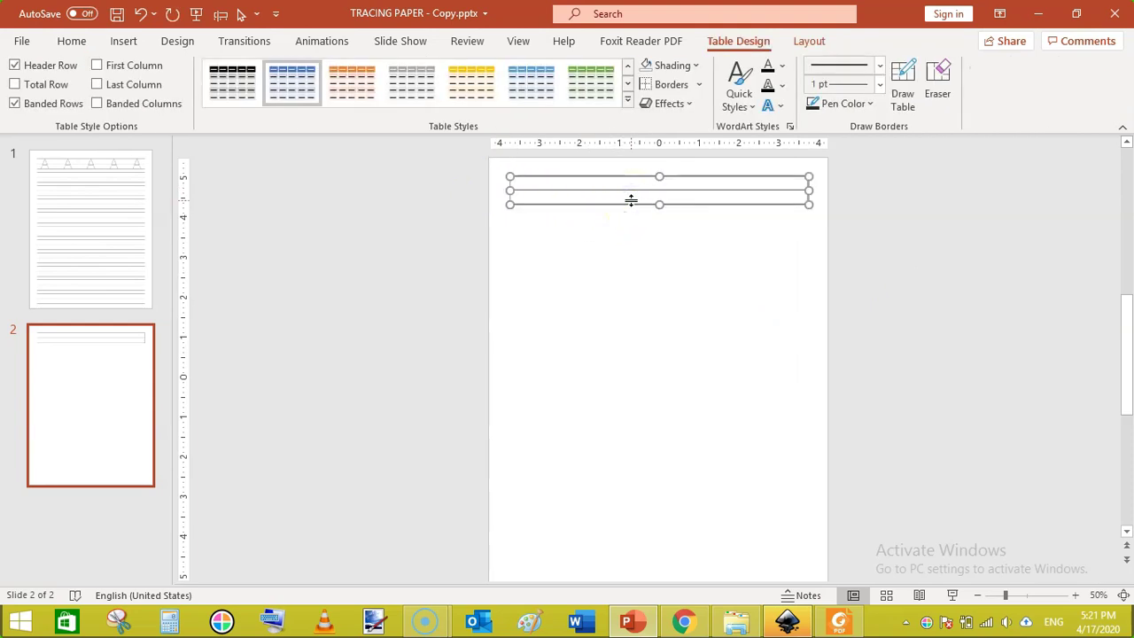
# Remove the table's right border, leaving only the three horizontal lines
pyautogui.click(747, 41)
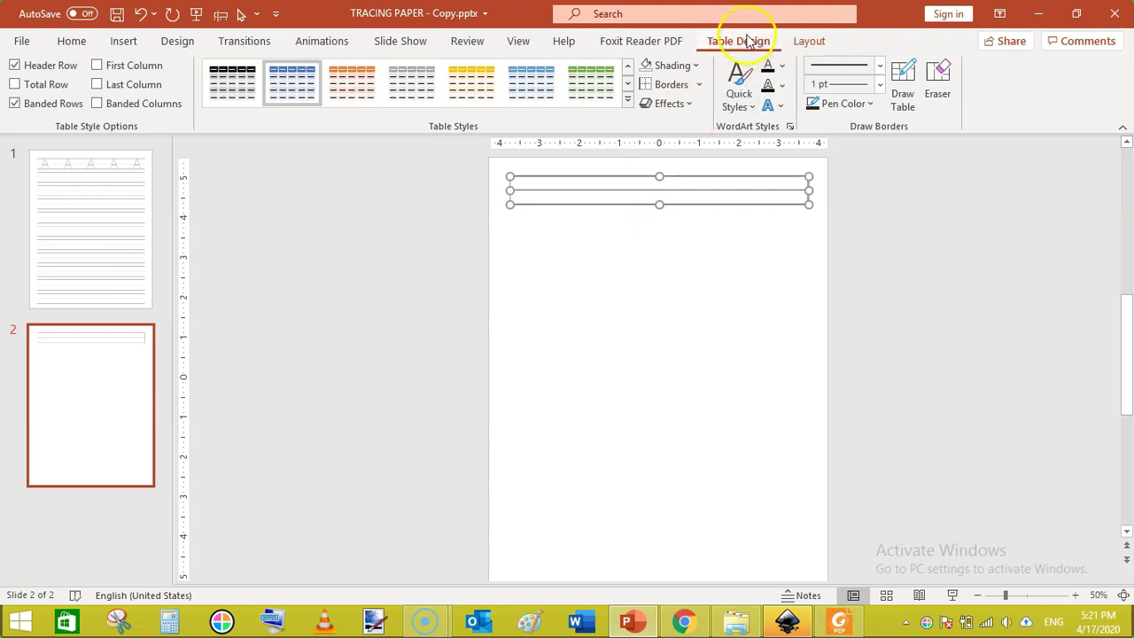
pyautogui.click(699, 85)
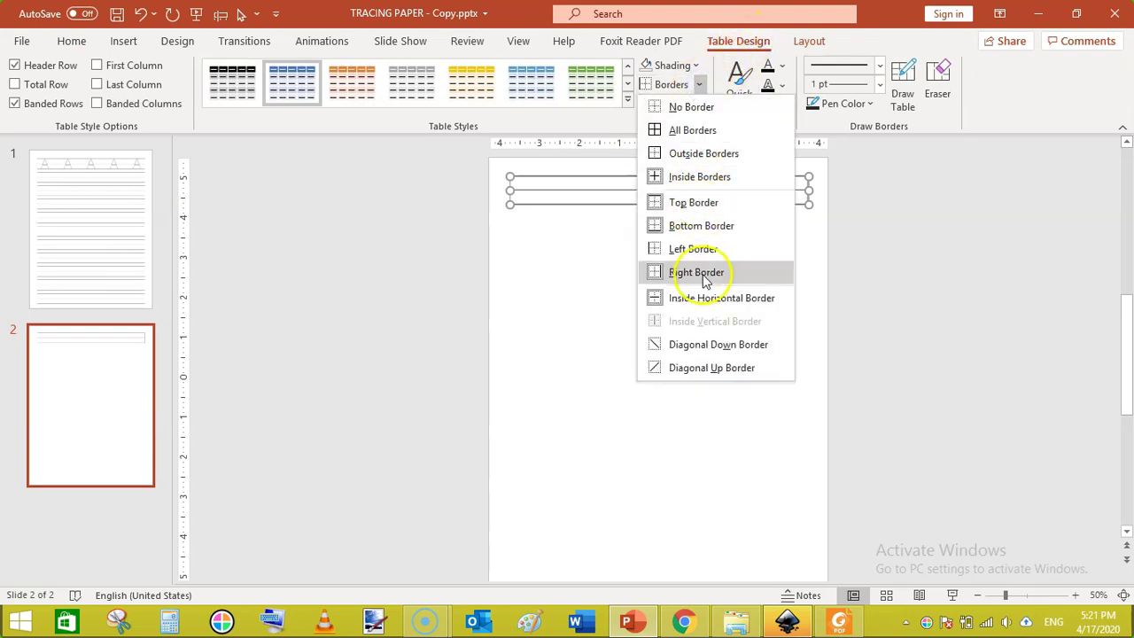
pyautogui.click(707, 274)
pyautogui.click(899, 234)
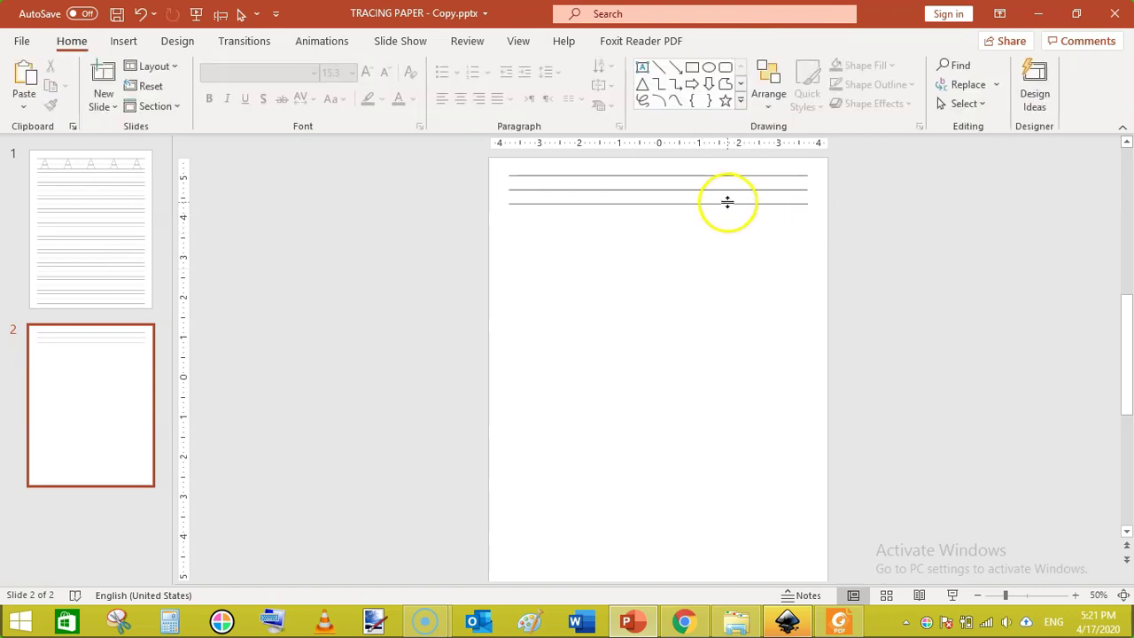
pyautogui.click(726, 203)
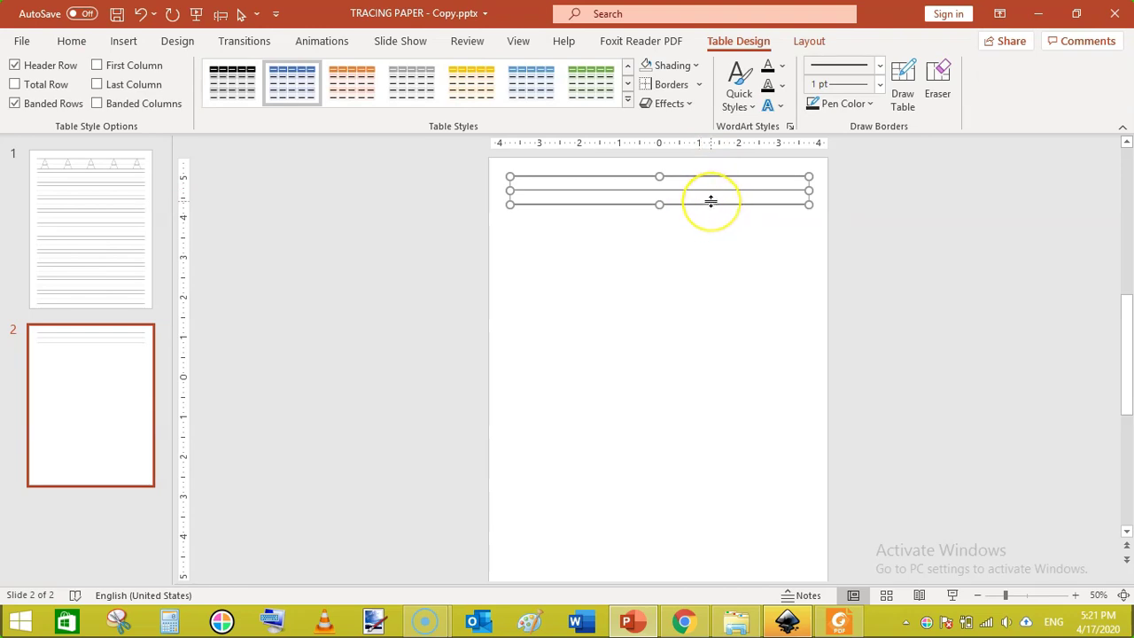
# Set the pen style to dotted and redraw the table's middle line as a dotted line
pyautogui.click(748, 41)
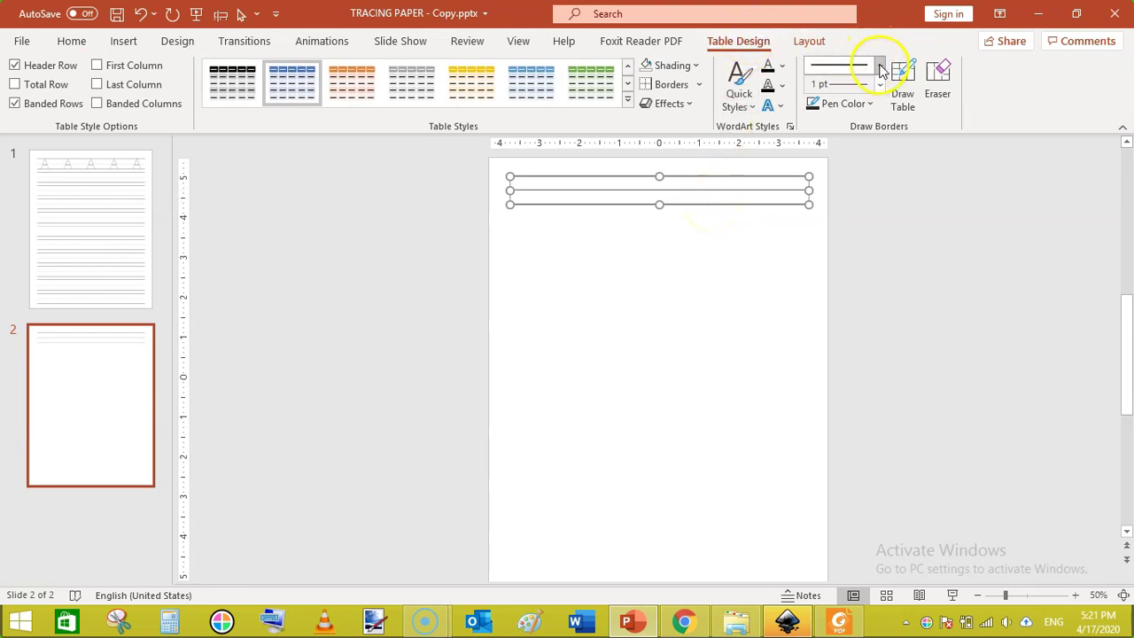
pyautogui.click(880, 71)
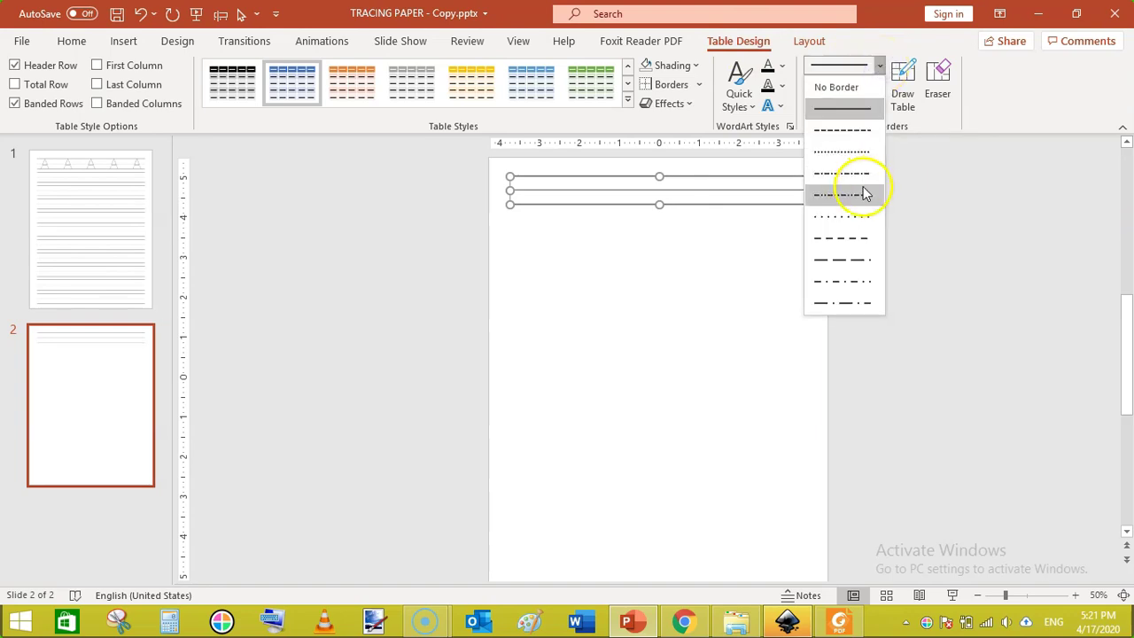
pyautogui.click(849, 218)
pyautogui.moveTo(798, 197)
pyautogui.mouseDown()
pyautogui.moveTo(790, 190)
pyautogui.moveTo(834, 166)
pyautogui.moveTo(755, 186)
pyautogui.mouseUp()
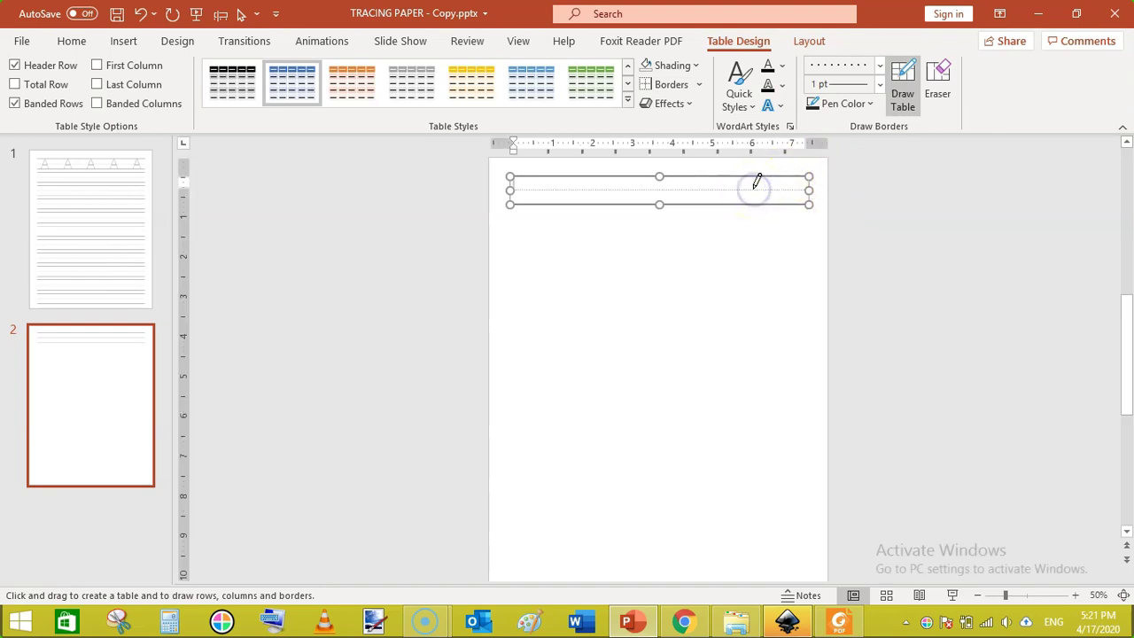
pyautogui.click(899, 257)
pyautogui.click(774, 290)
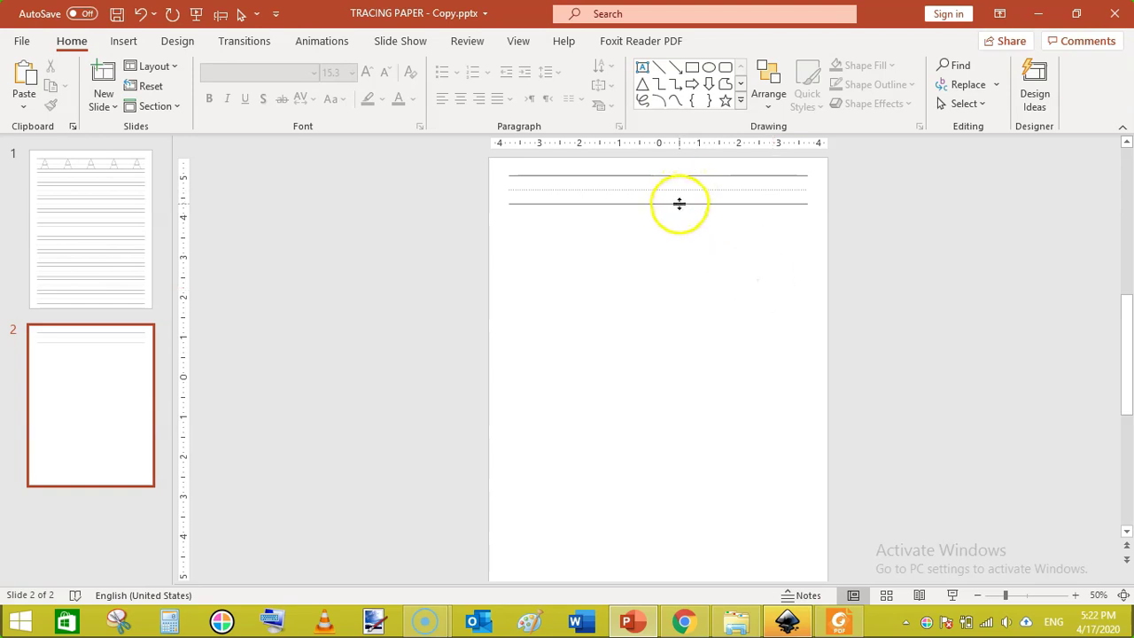
# Select the slide 2 table with solid top and bottom lines and dotted midline to show Table Design
pyautogui.click(680, 204)
pyautogui.click(679, 205)
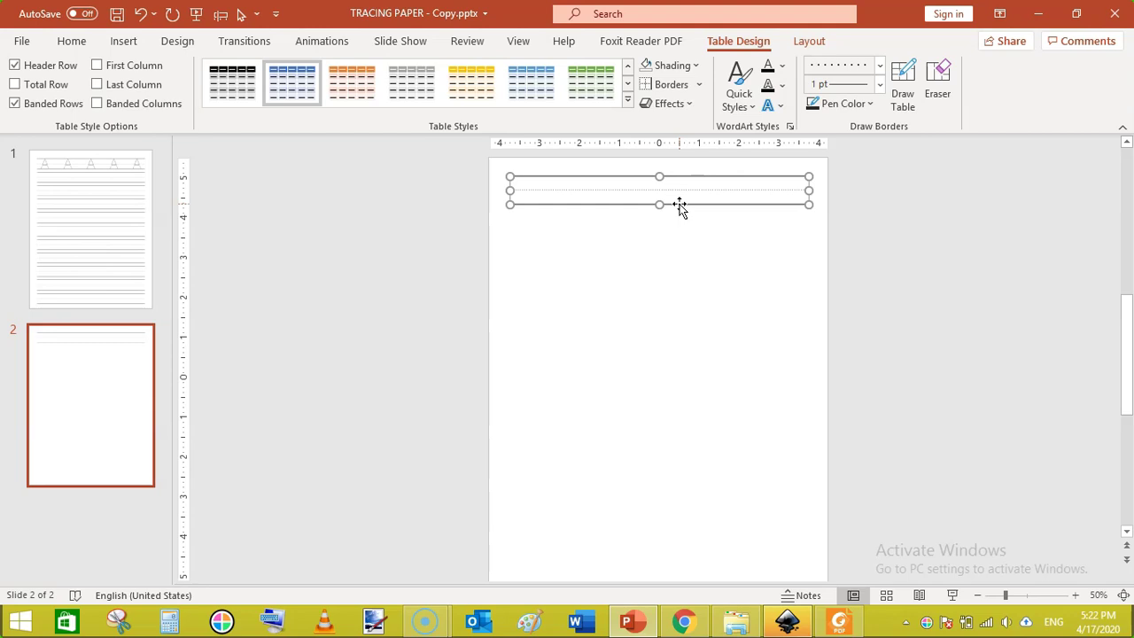
pyautogui.click(680, 205)
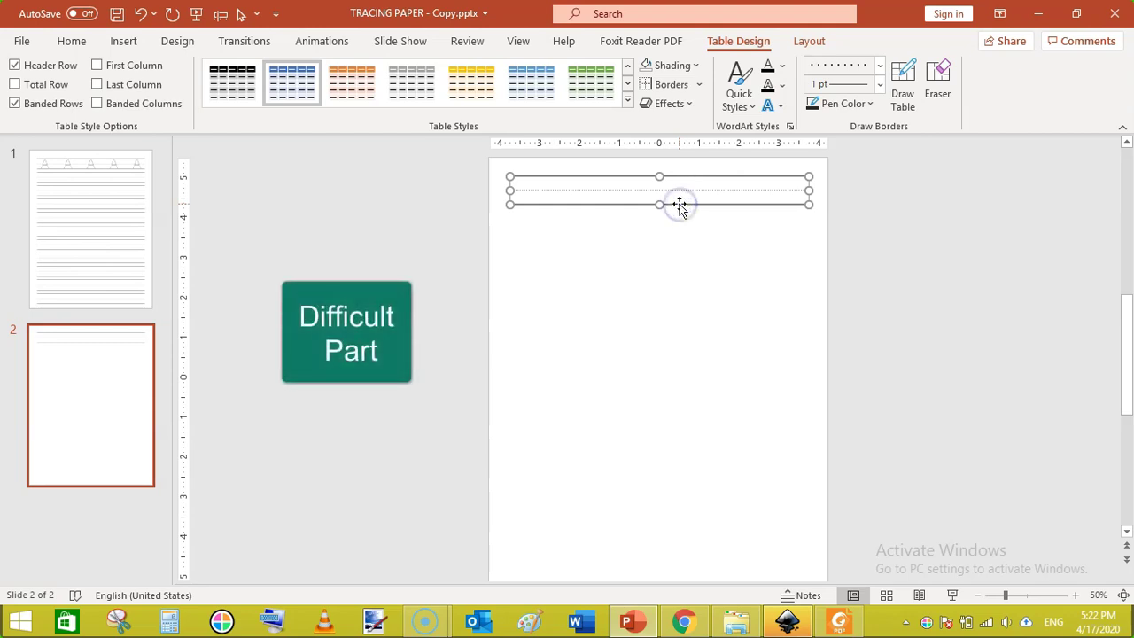